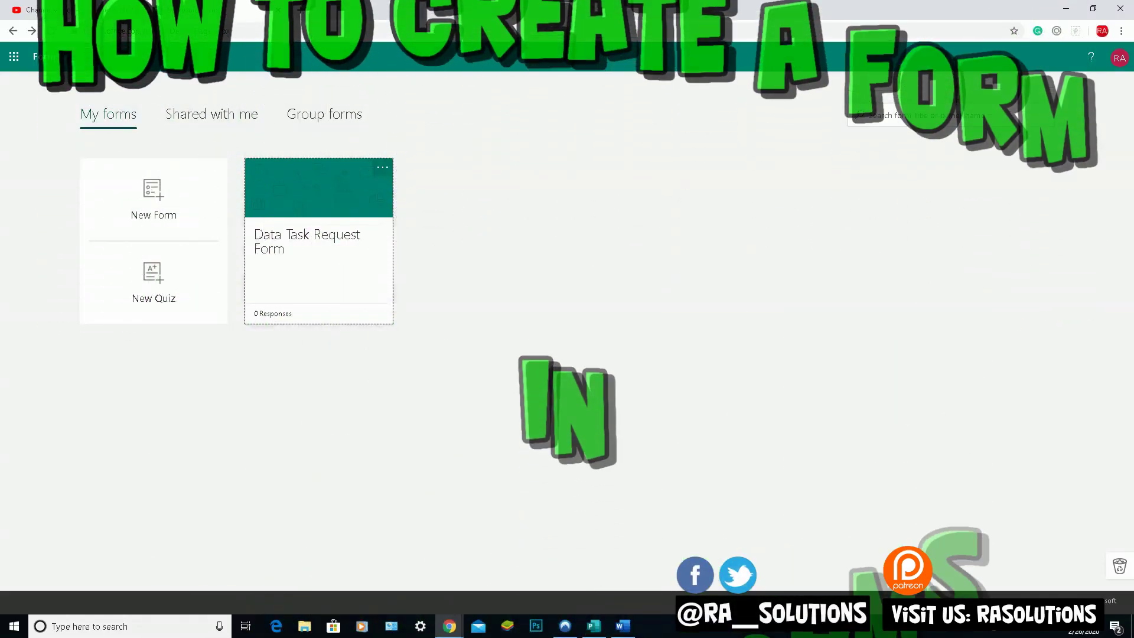
Open a new Chrome tab showing the Google start page.
{"action": "left_click", "coordinate": [301, 10]}
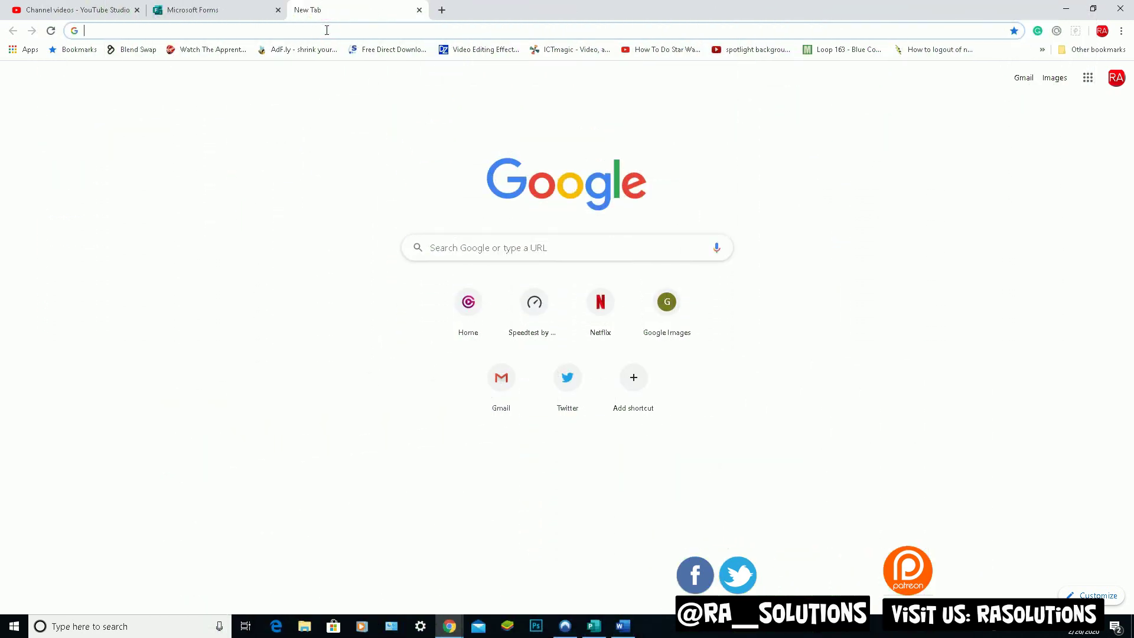
Search Google for 'microsoft forms' and open the Microsoft Forms My forms page.
{"action": "type", "text": "microsofr"}
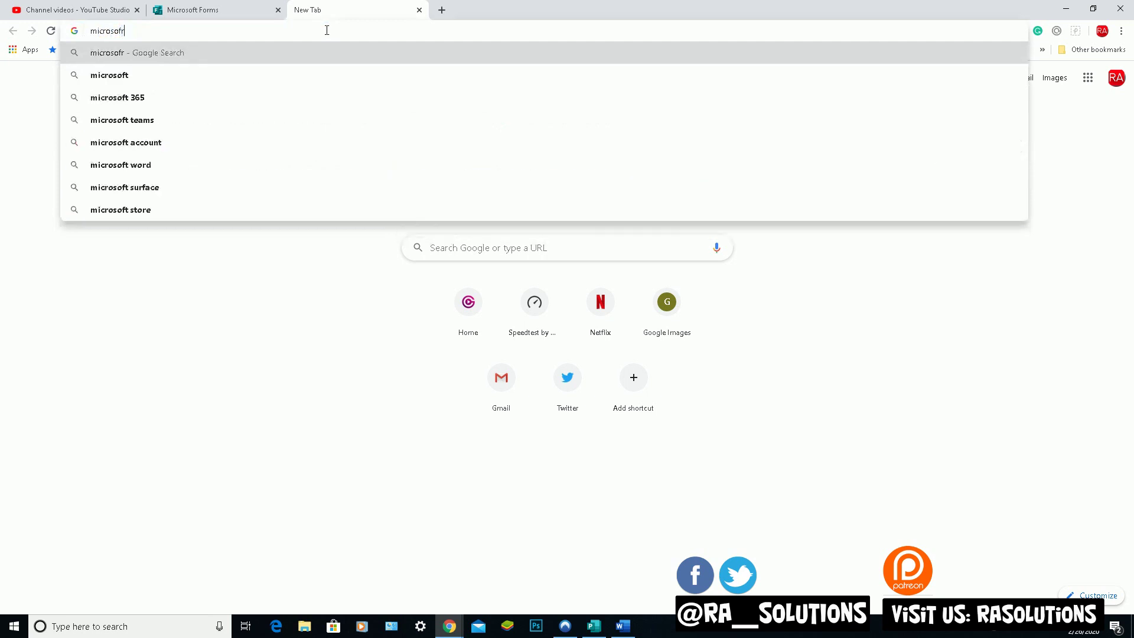
{"action": "key", "text": "BackSpace"}
{"action": "type", "text": "t forms"}
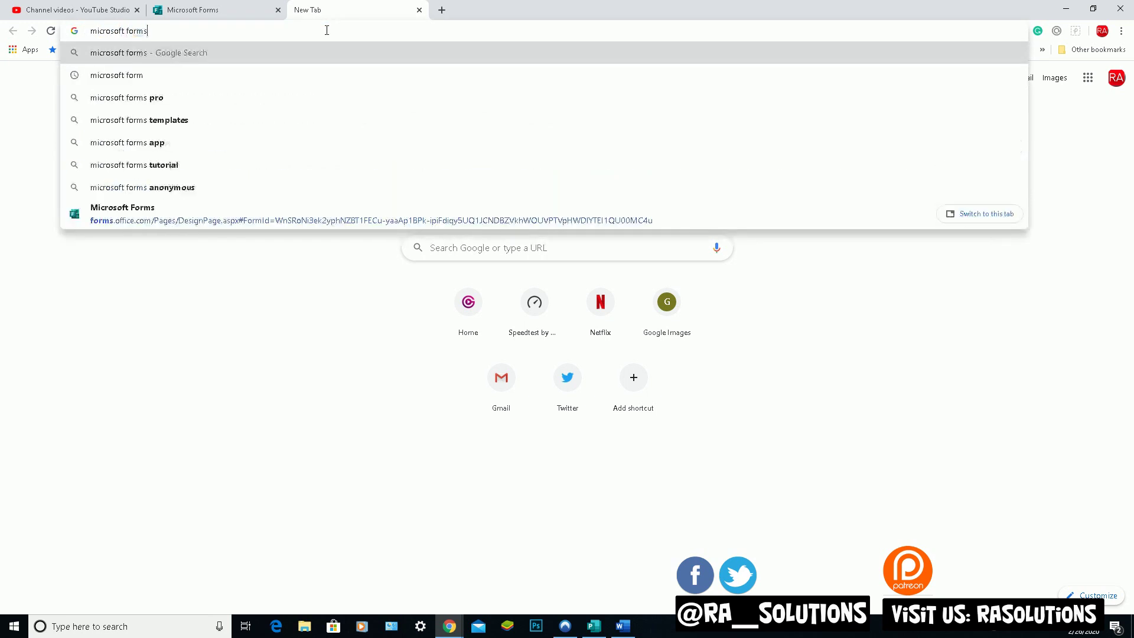
{"action": "key", "text": "Return"}
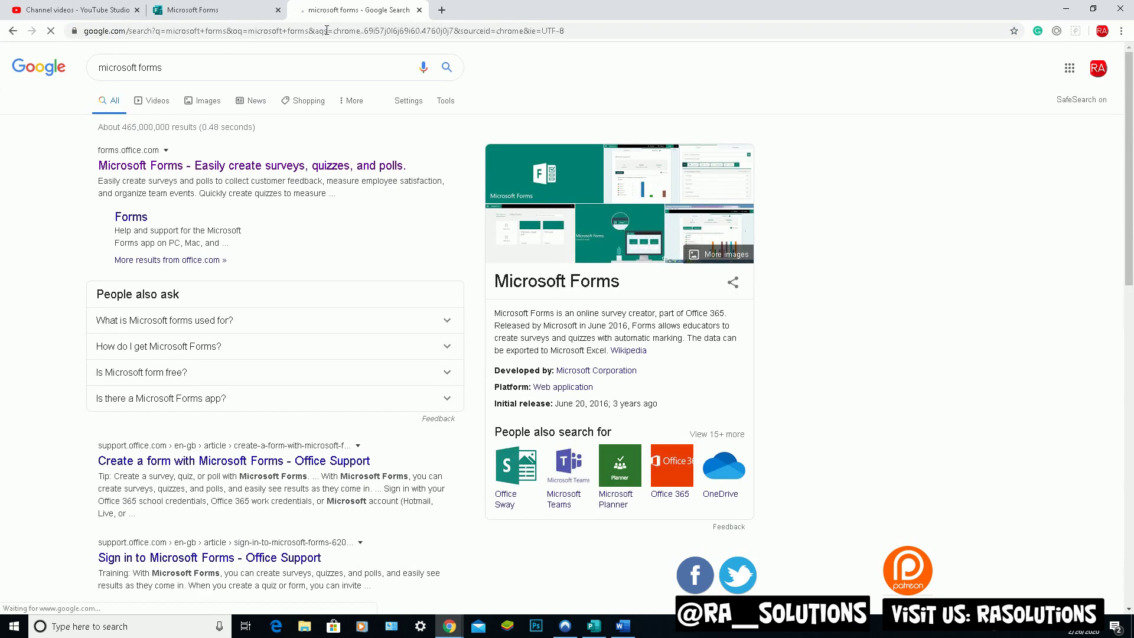
{"action": "left_click", "coordinate": [188, 169]}
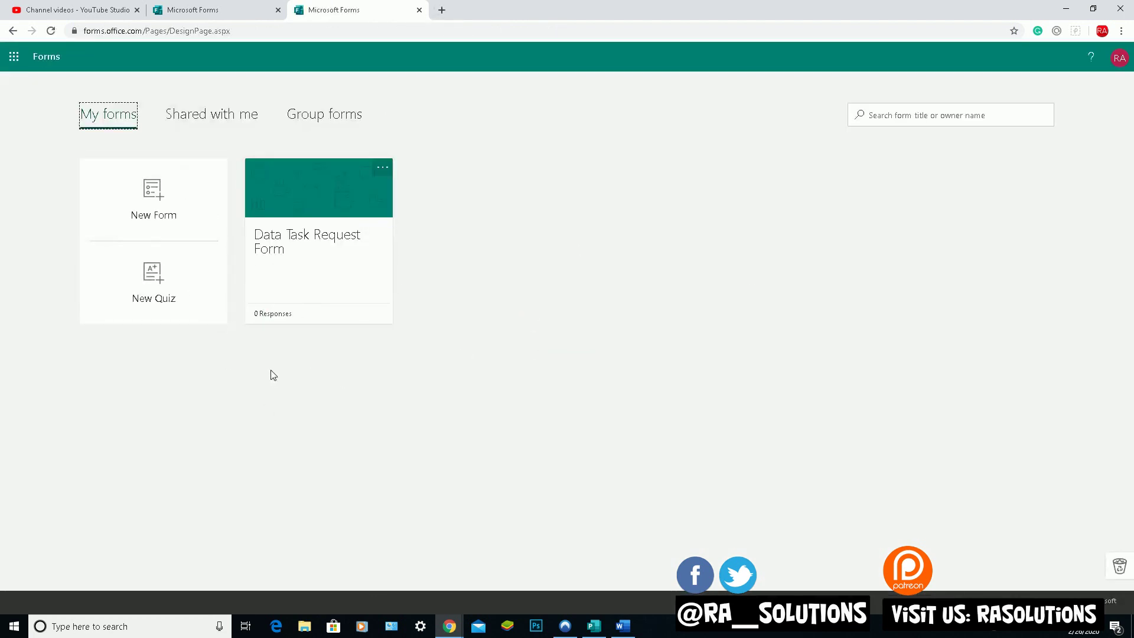
{"action": "left_click", "coordinate": [14, 58]}
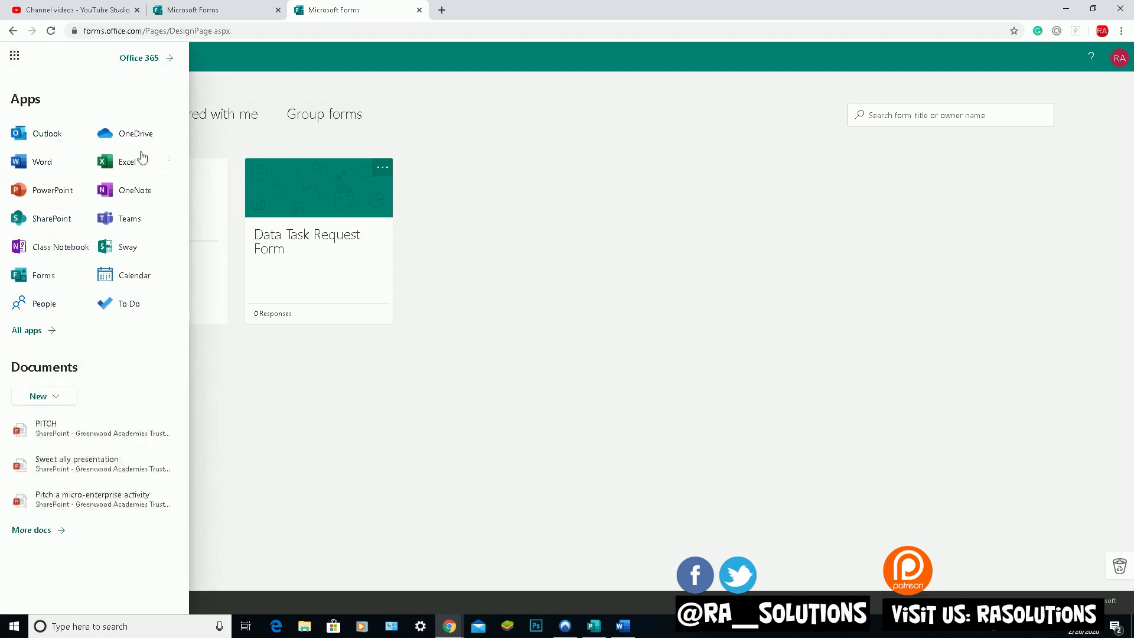
{"action": "left_click", "coordinate": [46, 281]}
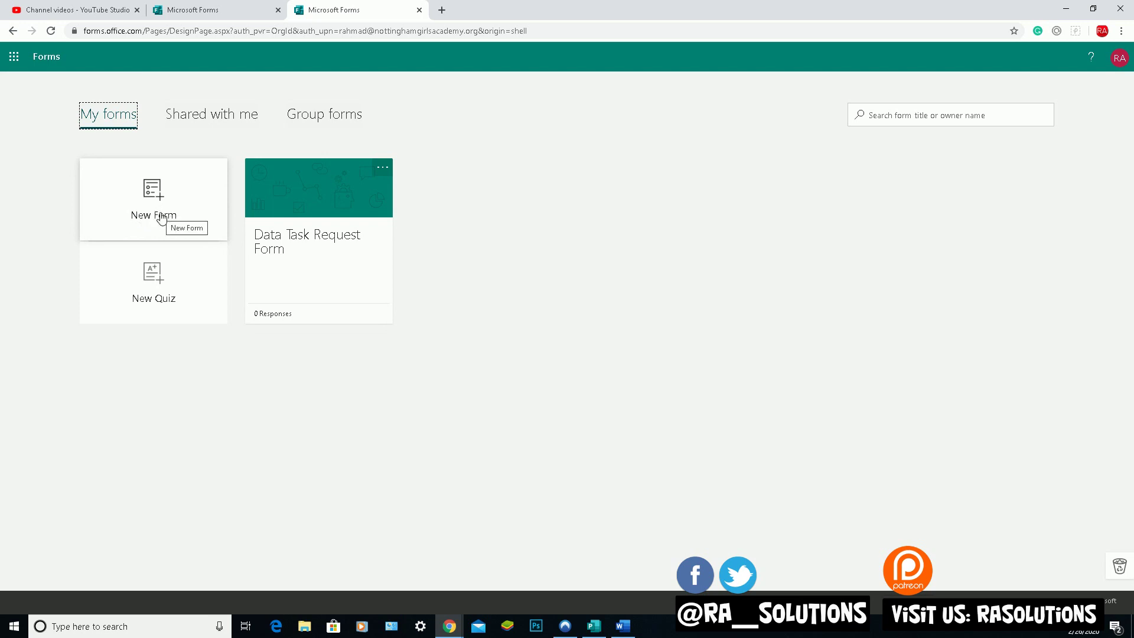
Start a new blank form titled 'RA Solutions Test Form'.
{"action": "left_click", "coordinate": [161, 217]}
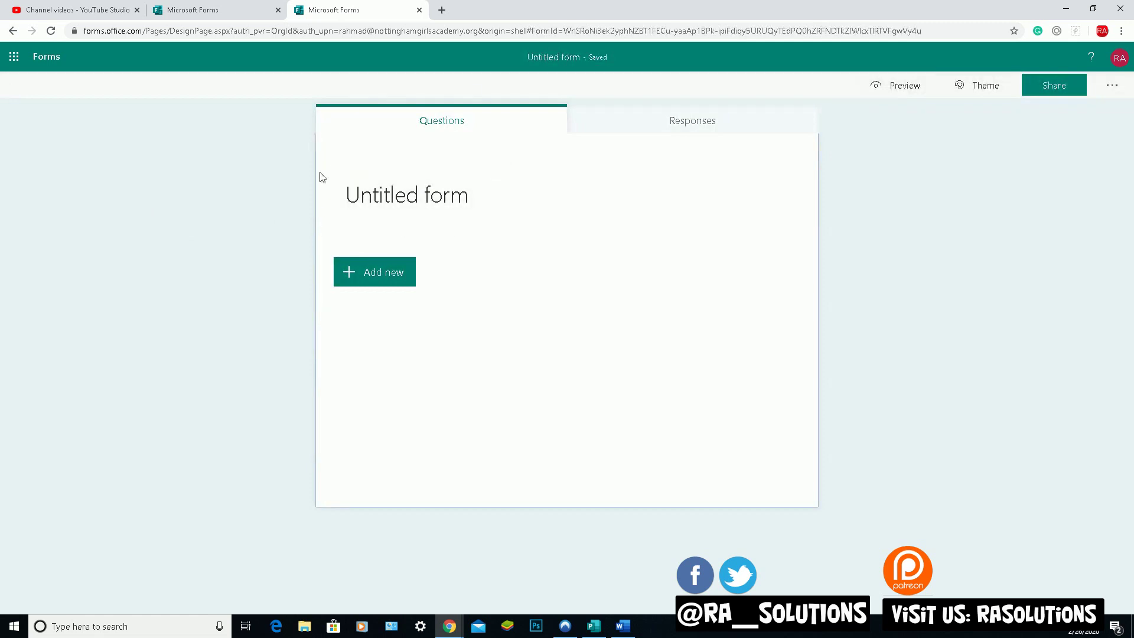
{"action": "left_click", "coordinate": [440, 196]}
{"action": "type", "text": "RA Solt"}
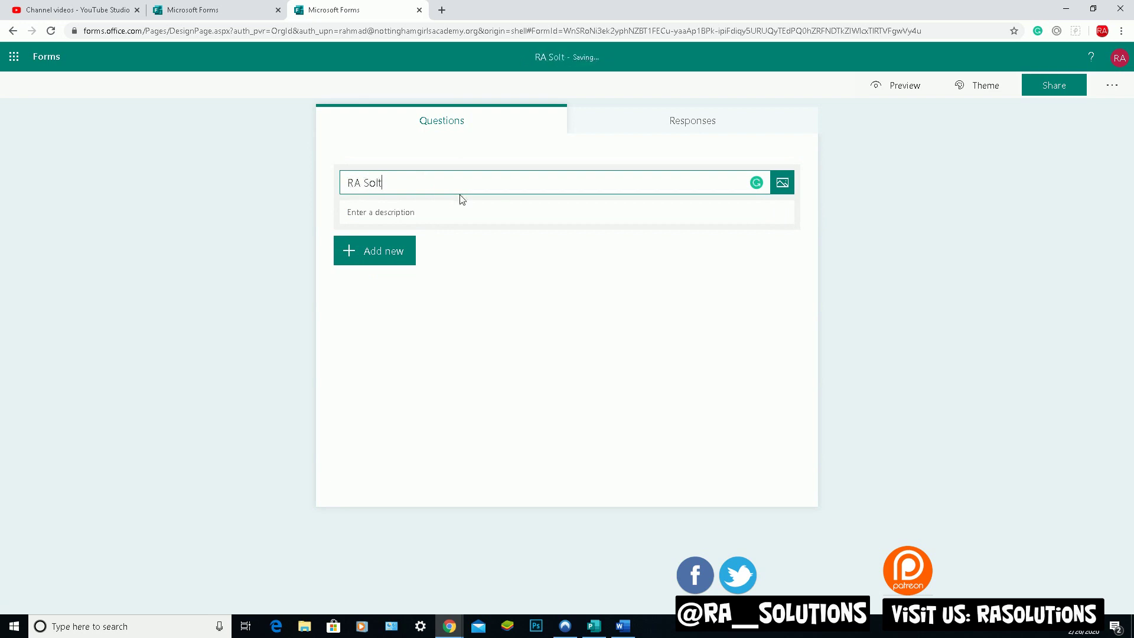
{"action": "key", "text": "BackSpace"}
{"action": "type", "text": "utions Test "}
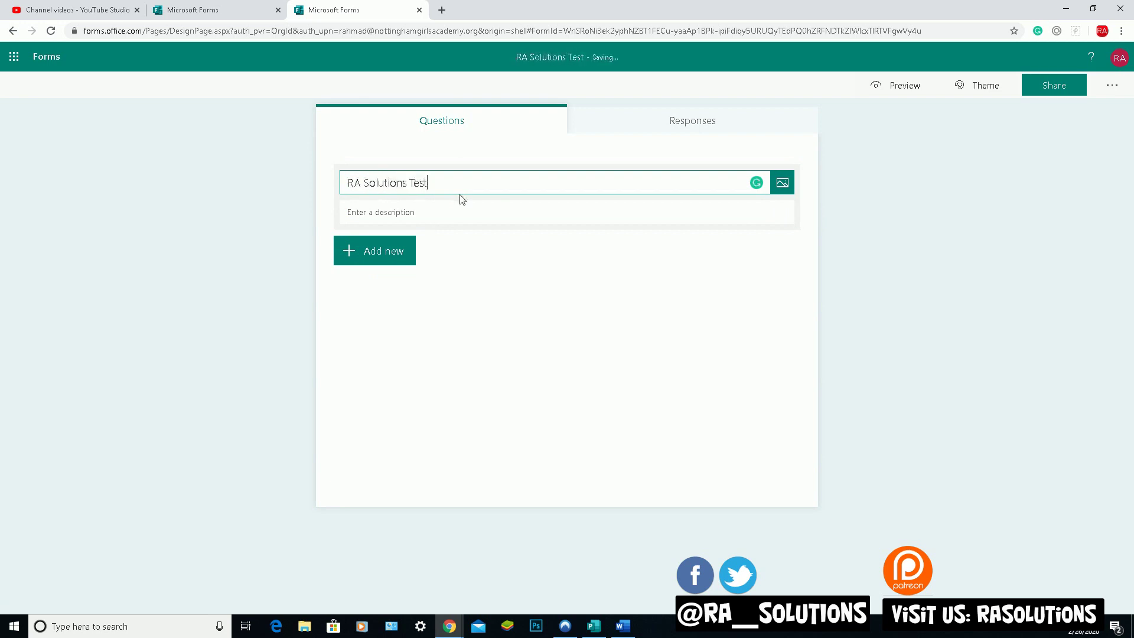
{"action": "type", "text": "Form"}
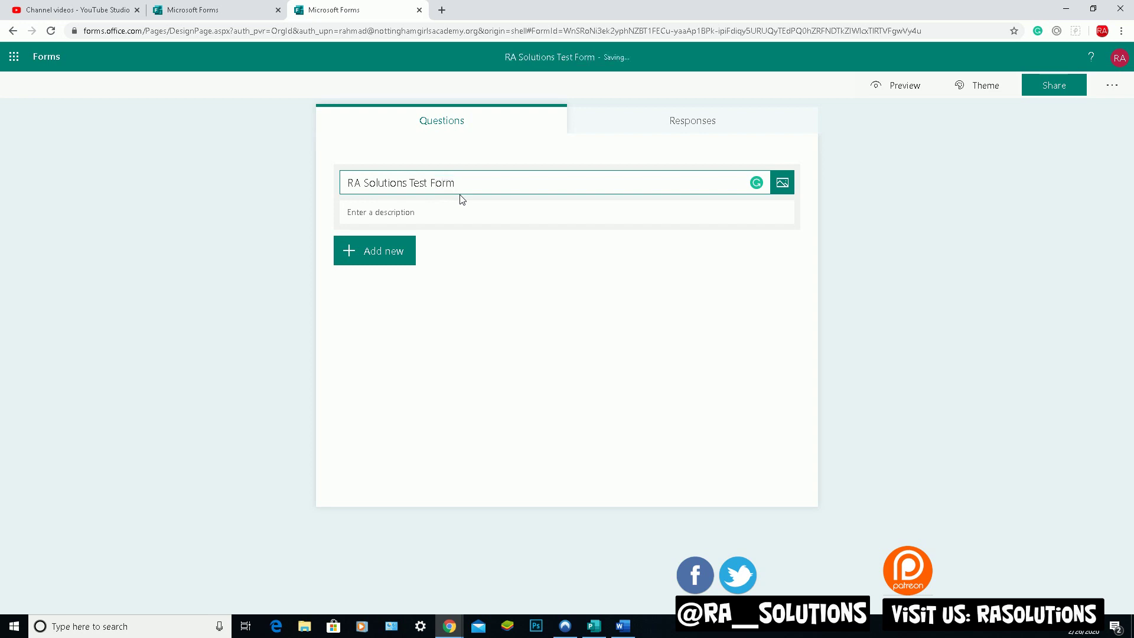
Add the form description 'To let people complete this'.
{"action": "left_click", "coordinate": [460, 211]}
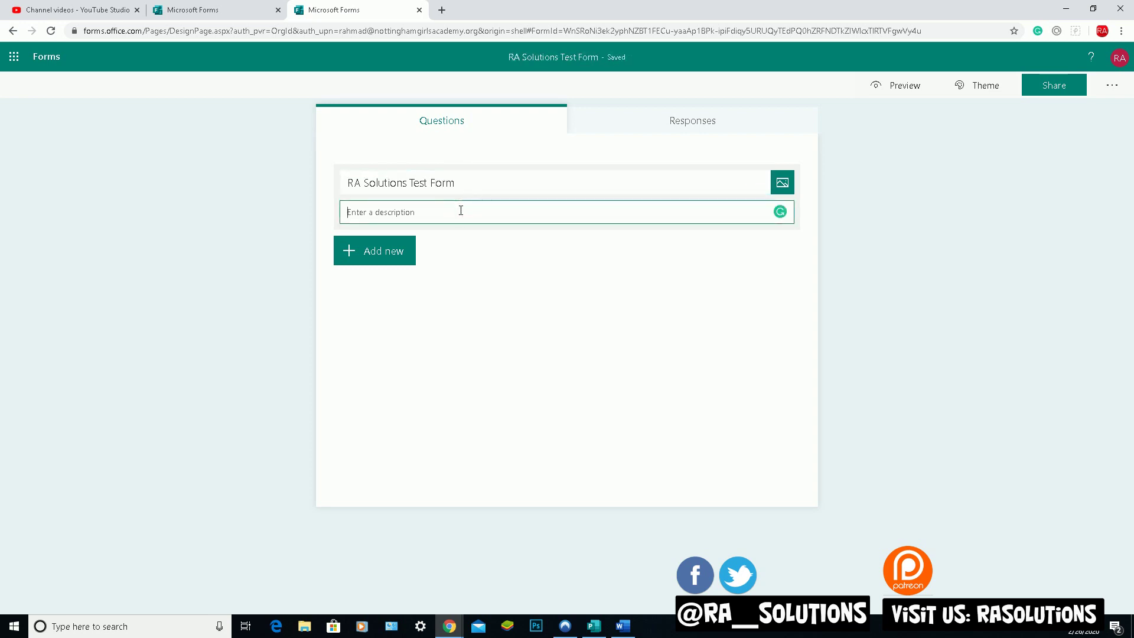
{"action": "type", "text": "To let people complete"}
{"action": "type", "text": "this"}
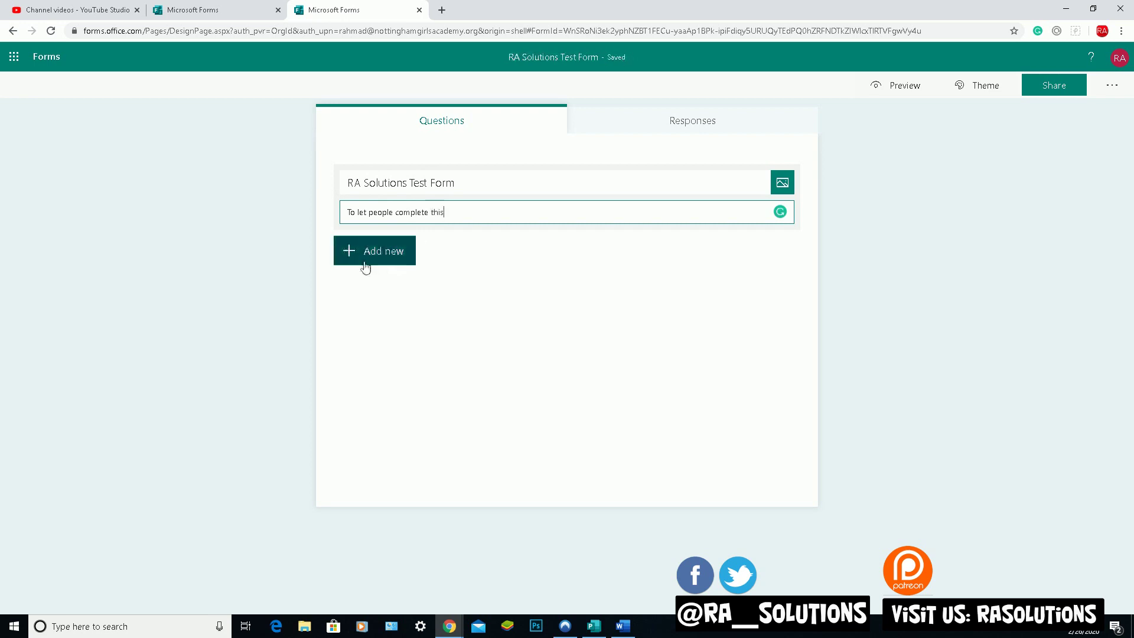
Add a Choice question with placeholder Option 1 and Option 2 as question 1.
{"action": "left_click", "coordinate": [372, 261]}
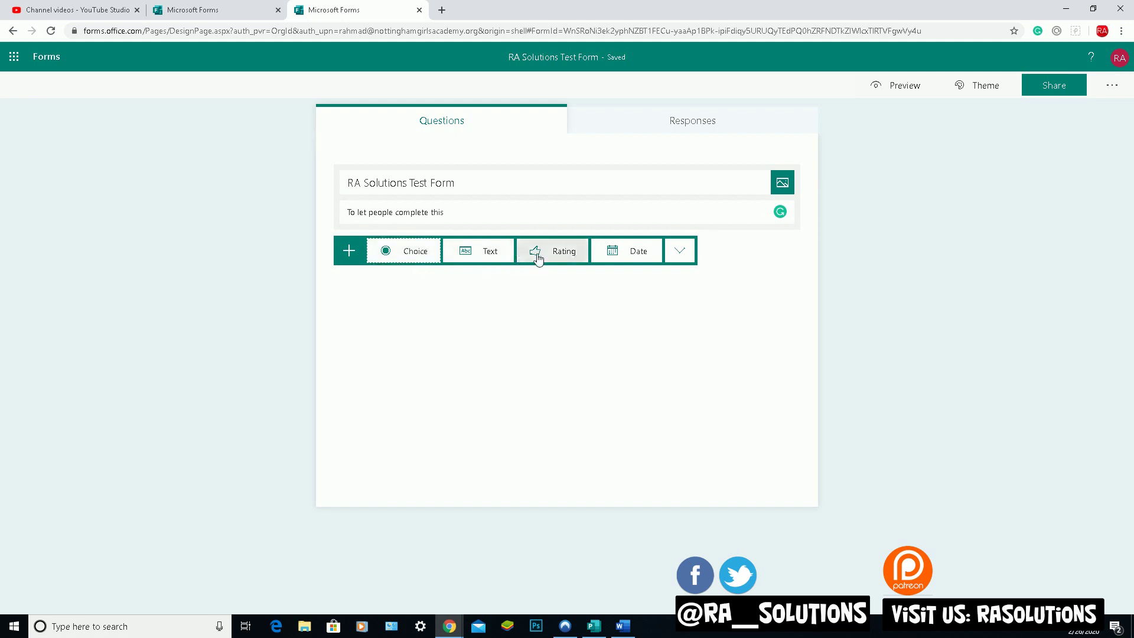
{"action": "left_click", "coordinate": [680, 256]}
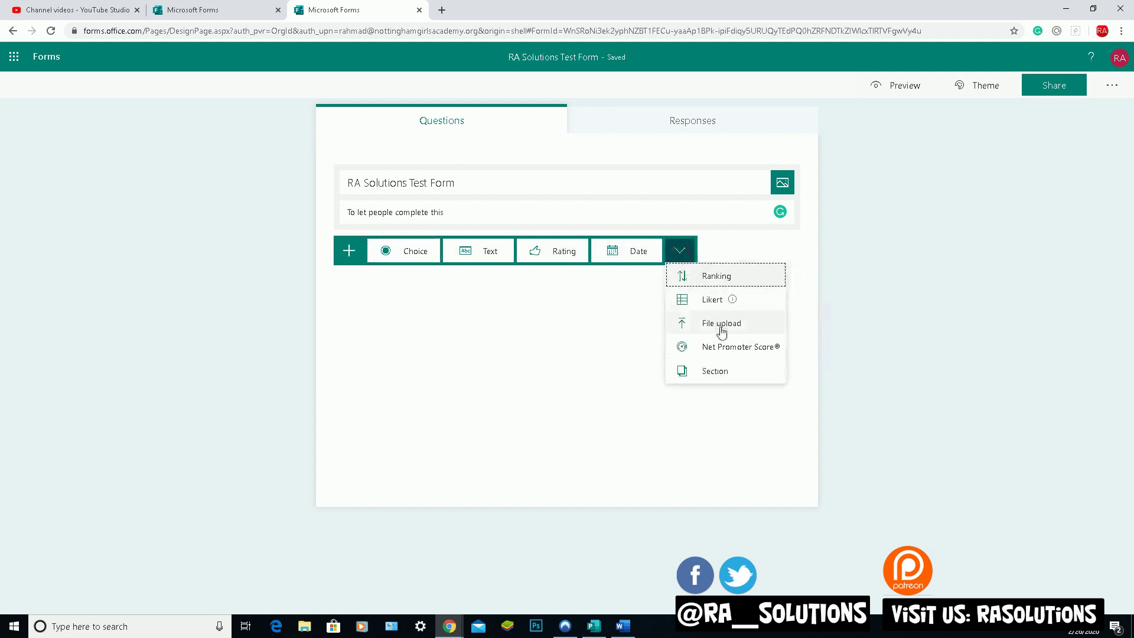
{"action": "left_click", "coordinate": [395, 295]}
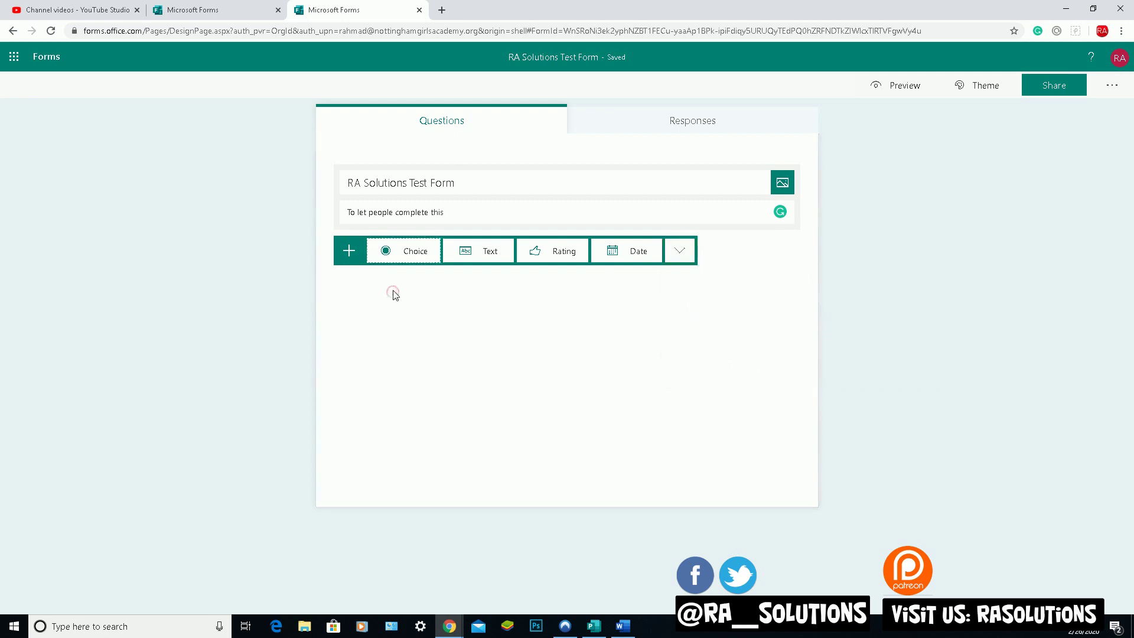
{"action": "left_click", "coordinate": [419, 254]}
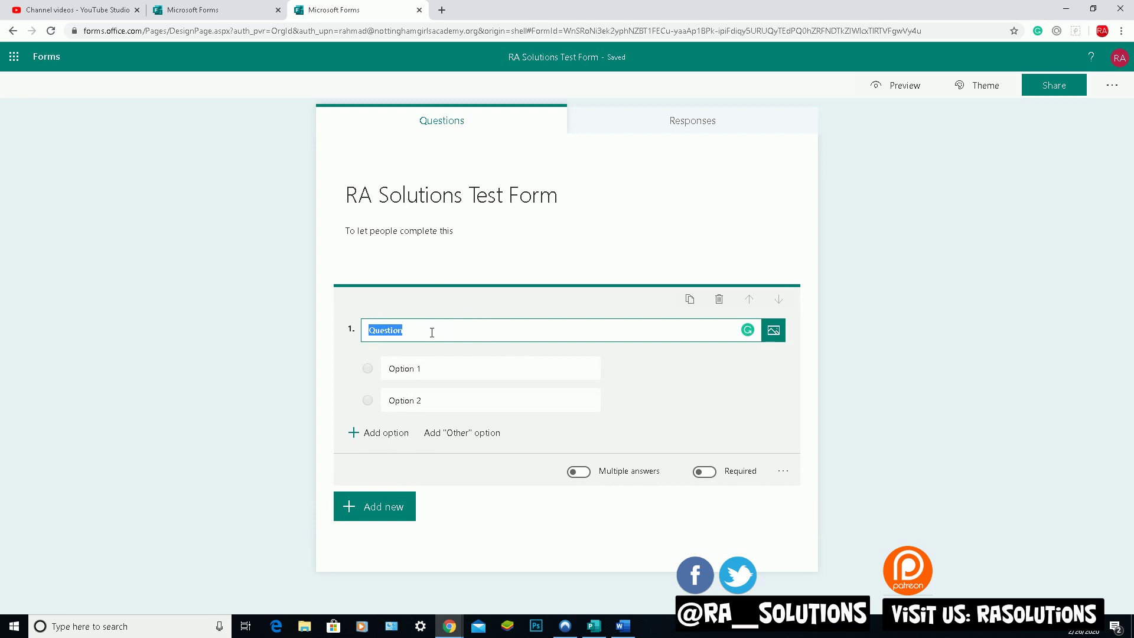
Title question 1 'Who is your favourite Youtuber?'.
{"action": "type", "text": "'W"}
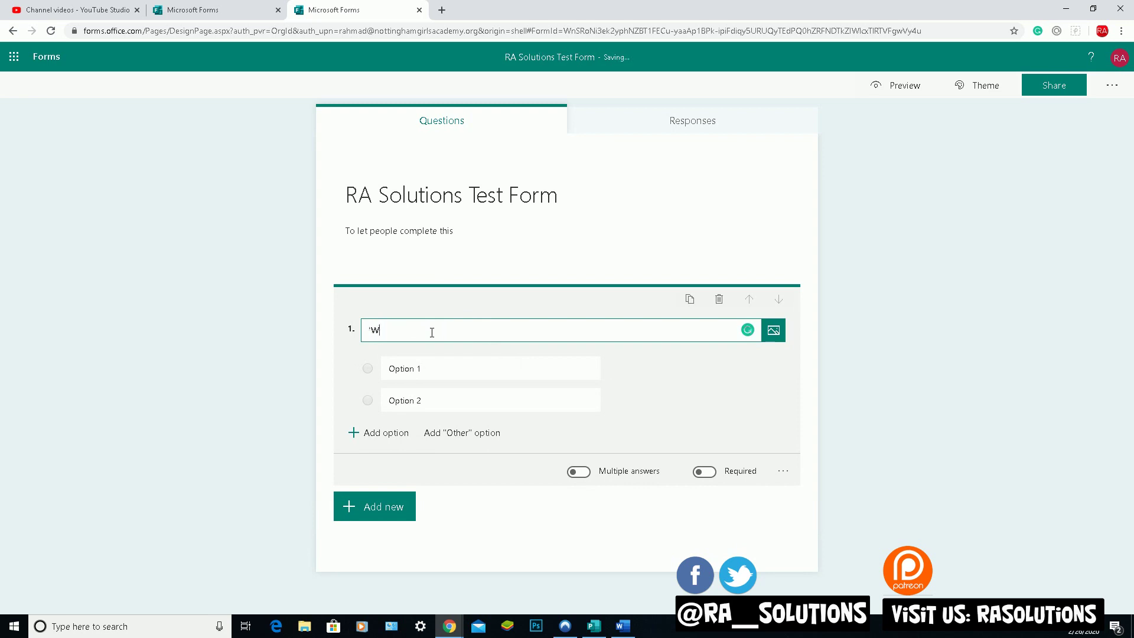
{"action": "type", "text": "ho is"}
{"action": "key", "text": "ctrl+a"}
{"action": "key", "text": "BackSpace"}
{"action": "type", "text": "Wh"}
{"action": "type", "text": "o is your favourite Youtub"}
Set its answer options to RA Solutions, Somebody else and Other.
{"action": "left_click", "coordinate": [414, 376]}
{"action": "type", "text": "R"}
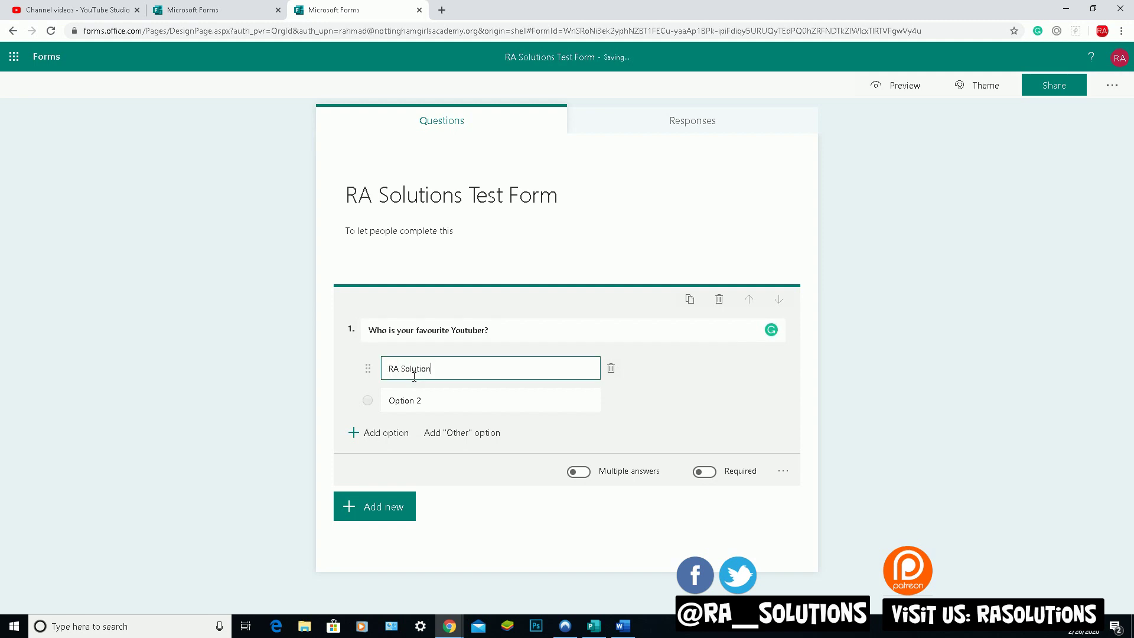
{"action": "left_click", "coordinate": [423, 391]}
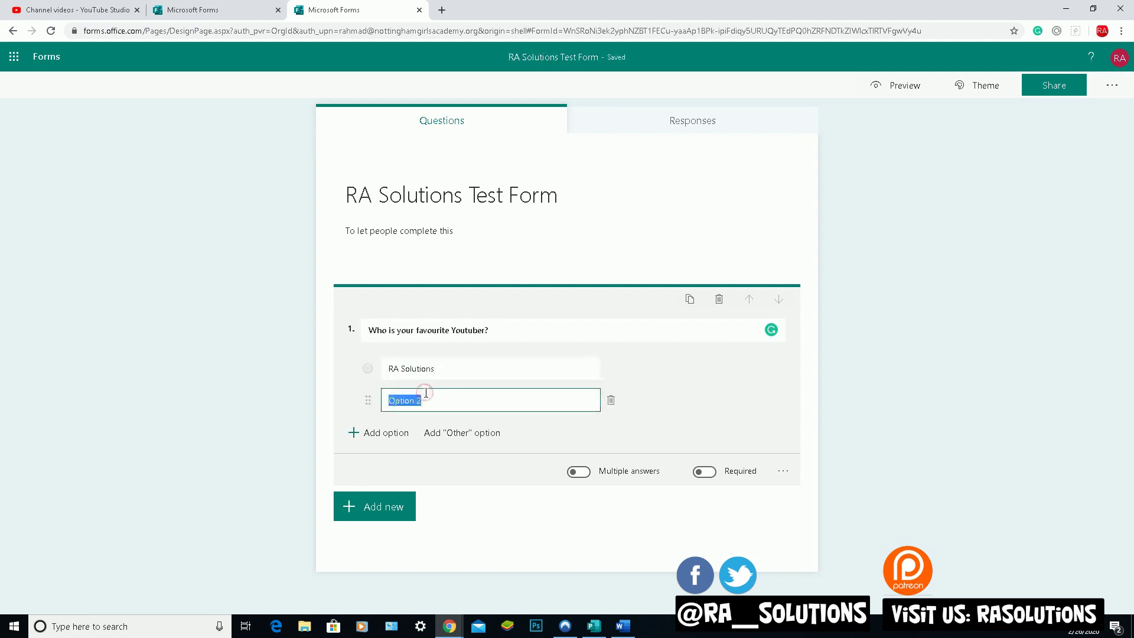
{"action": "type", "text": "Somebody else"}
{"action": "left_click", "coordinate": [372, 434]}
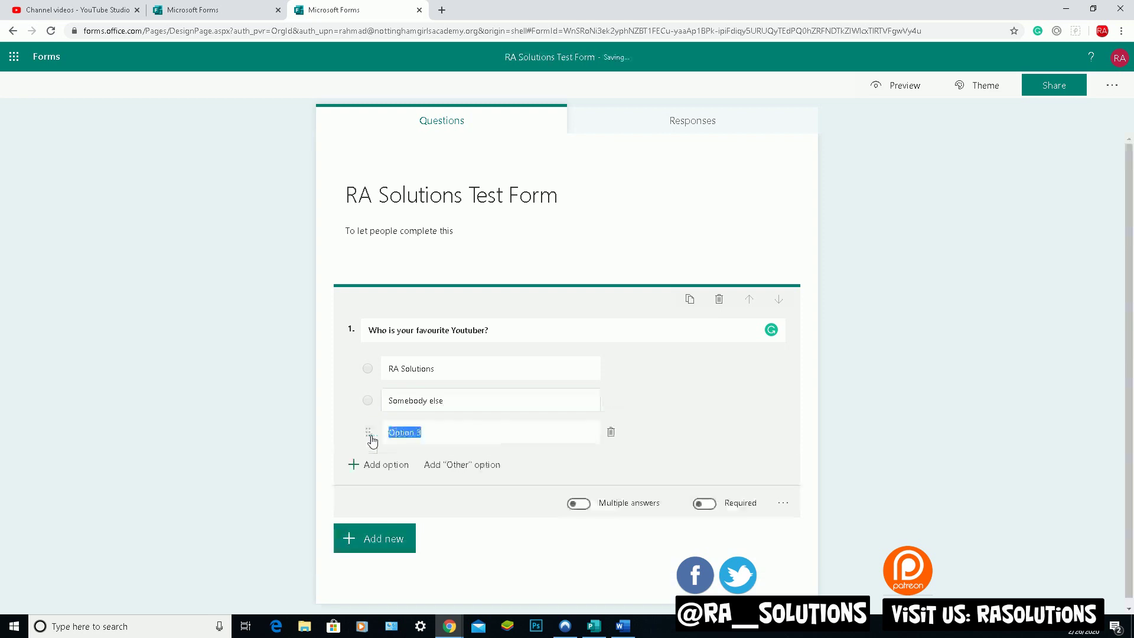
{"action": "type", "text": "Other"}
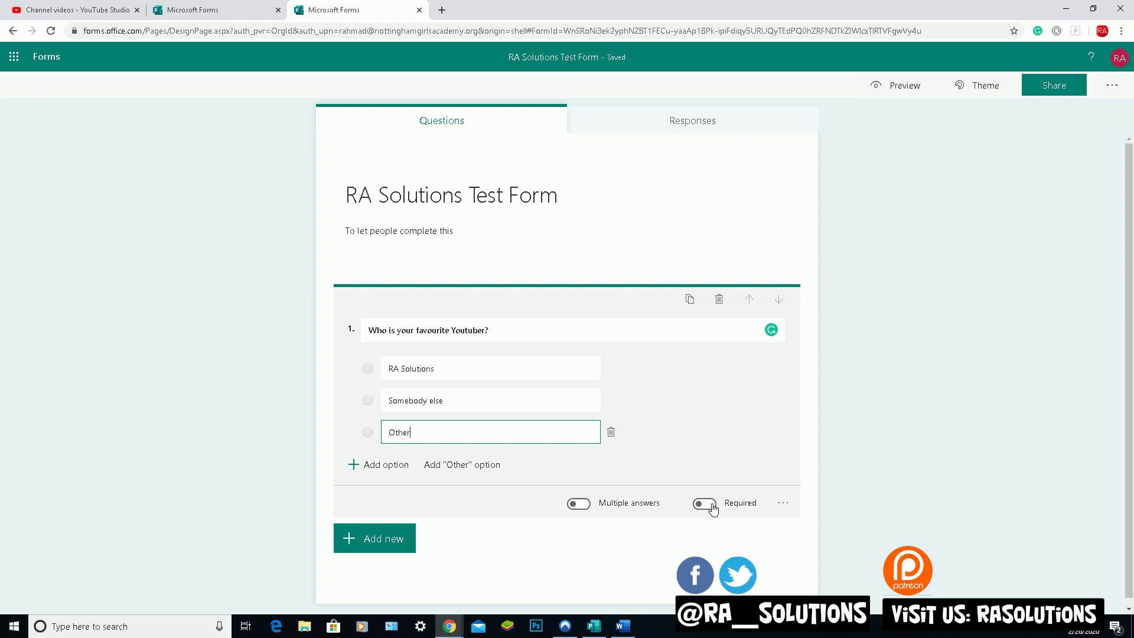
{"action": "scroll", "coordinate": [462, 505], "scroll_direction": "down", "scroll_amount": 1}
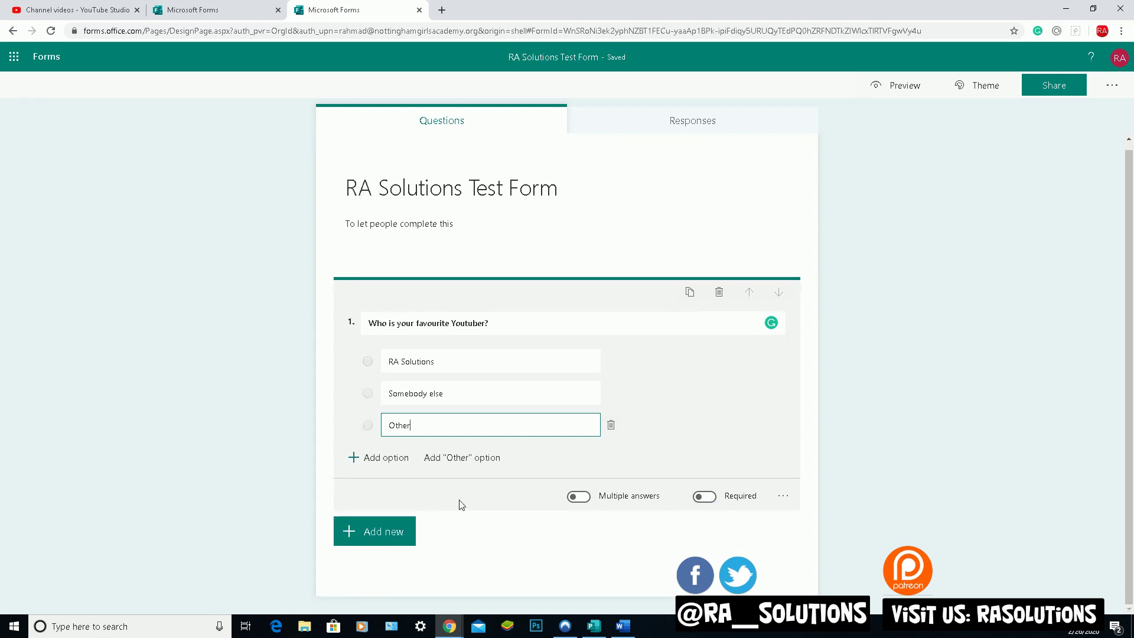
Add a Rating question 'How would you rate this questionnaire? 5 being the highest?'.
{"action": "left_click", "coordinate": [379, 536]}
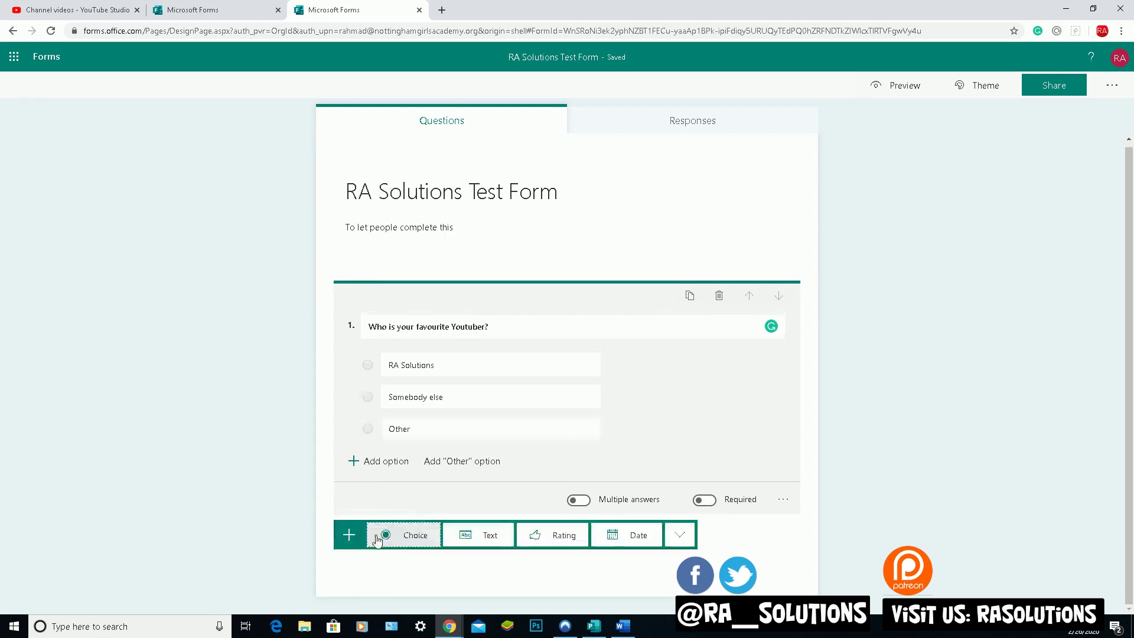
{"action": "left_click", "coordinate": [551, 537]}
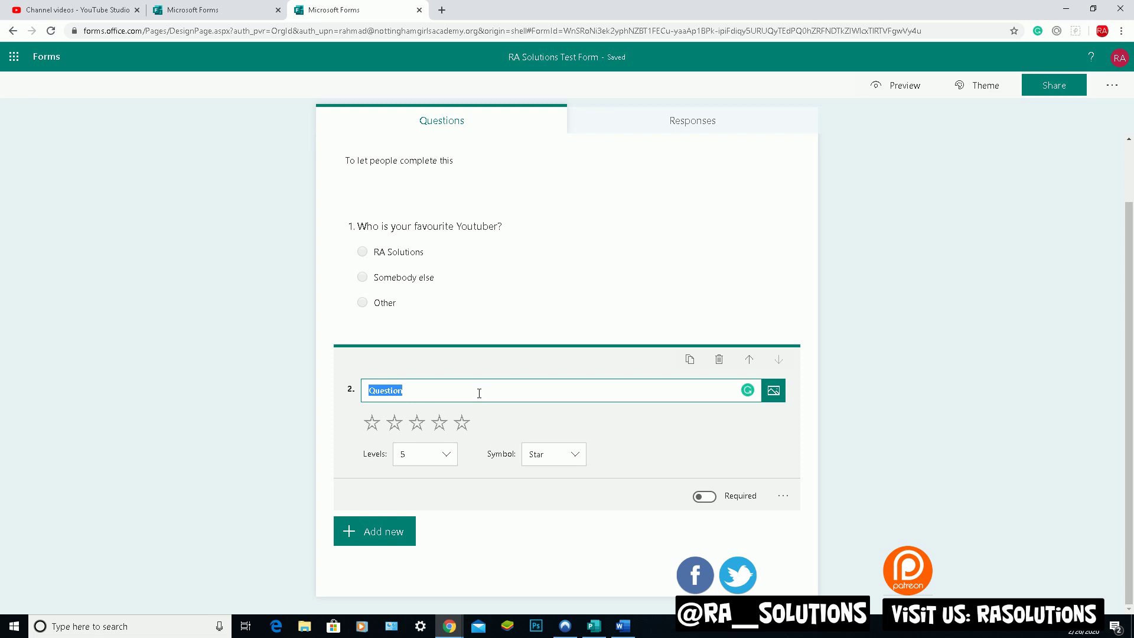
{"action": "type", "text": "How would you rate this q"}
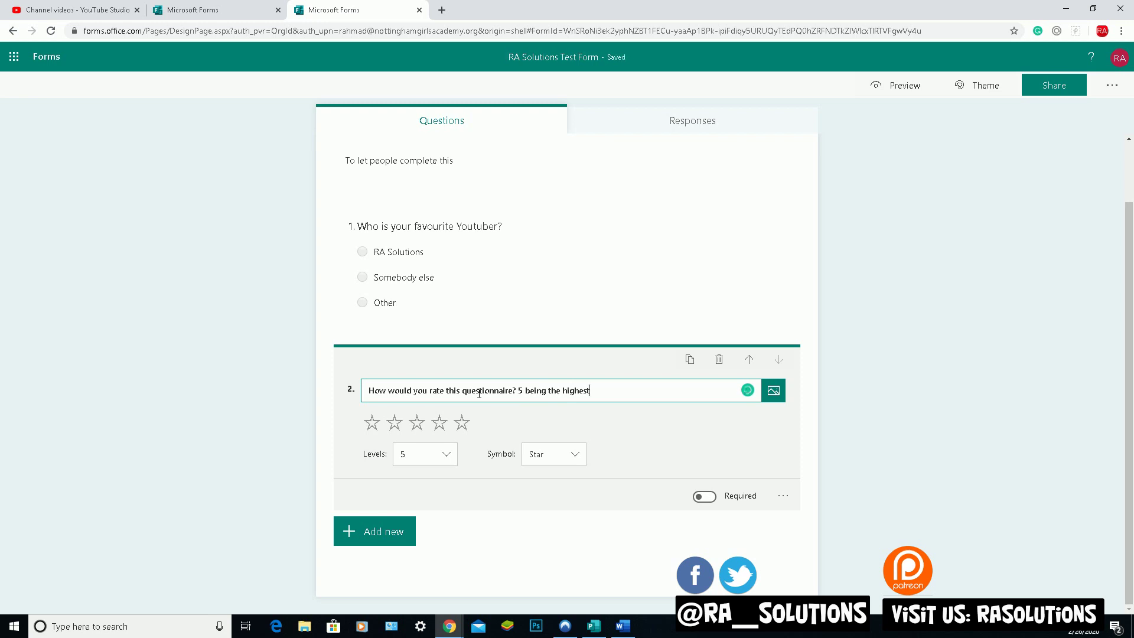
{"action": "type", "text": "?>?"}
Keep the rating at 5 levels with the Star symbol after trying Number.
{"action": "left_click", "coordinate": [442, 461]}
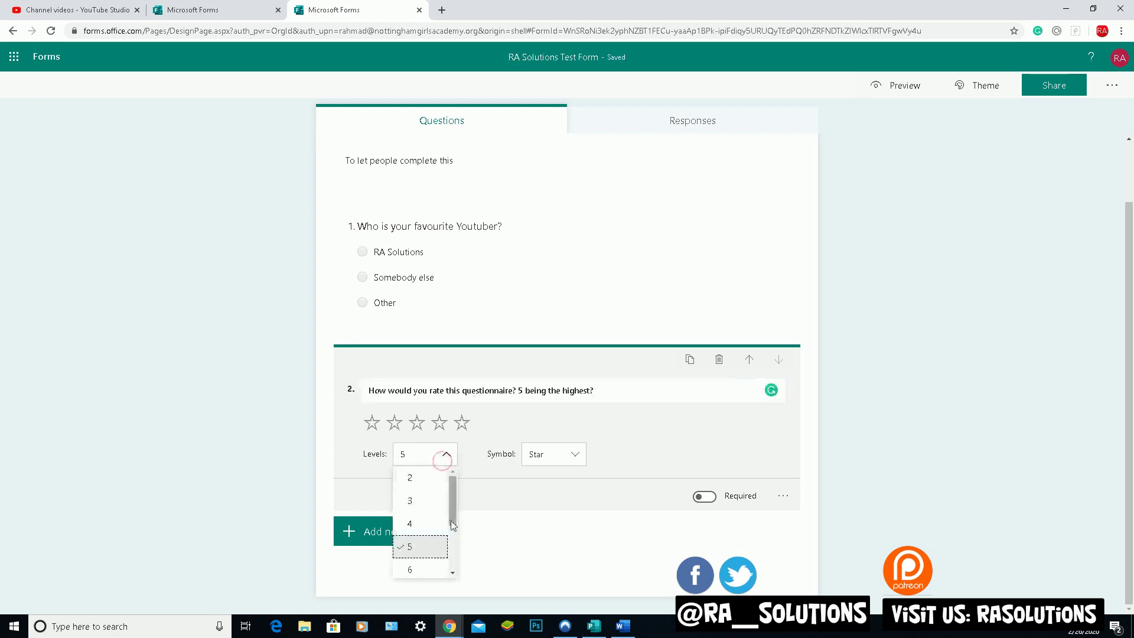
{"action": "scroll", "coordinate": [453, 525], "scroll_direction": "down", "scroll_amount": 3}
{"action": "scroll", "coordinate": [449, 514], "scroll_direction": "up", "scroll_amount": 3}
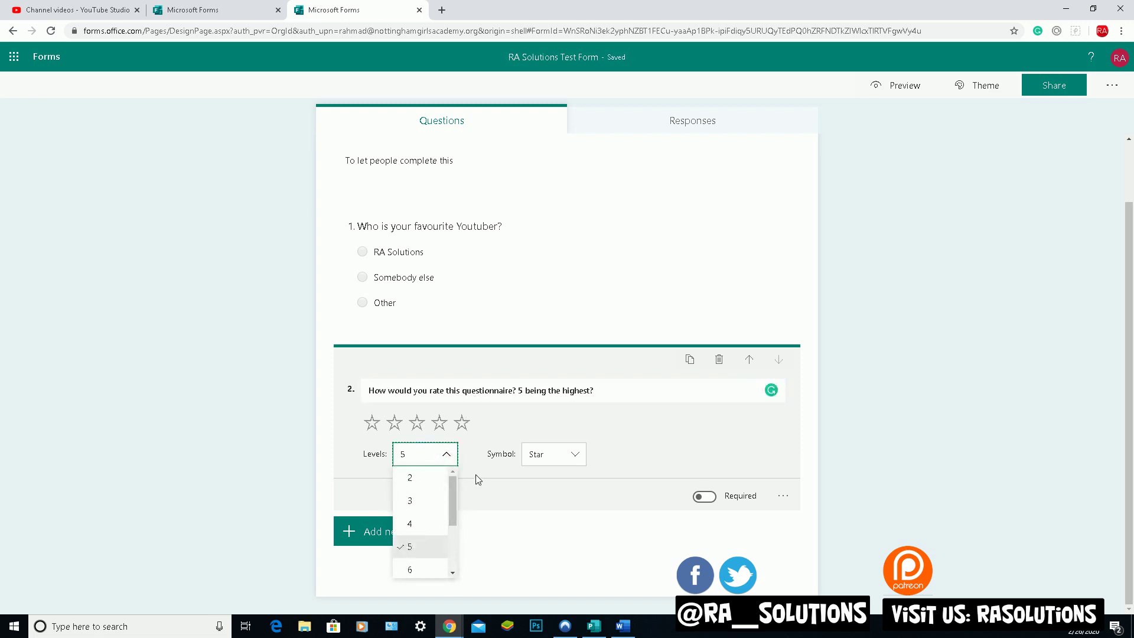
{"action": "scroll", "coordinate": [450, 490], "scroll_direction": "down", "scroll_amount": 3}
{"action": "scroll", "coordinate": [452, 490], "scroll_direction": "up", "scroll_amount": 3}
{"action": "left_click", "coordinate": [579, 461]}
{"action": "left_click", "coordinate": [580, 461]}
{"action": "left_click", "coordinate": [571, 476]}
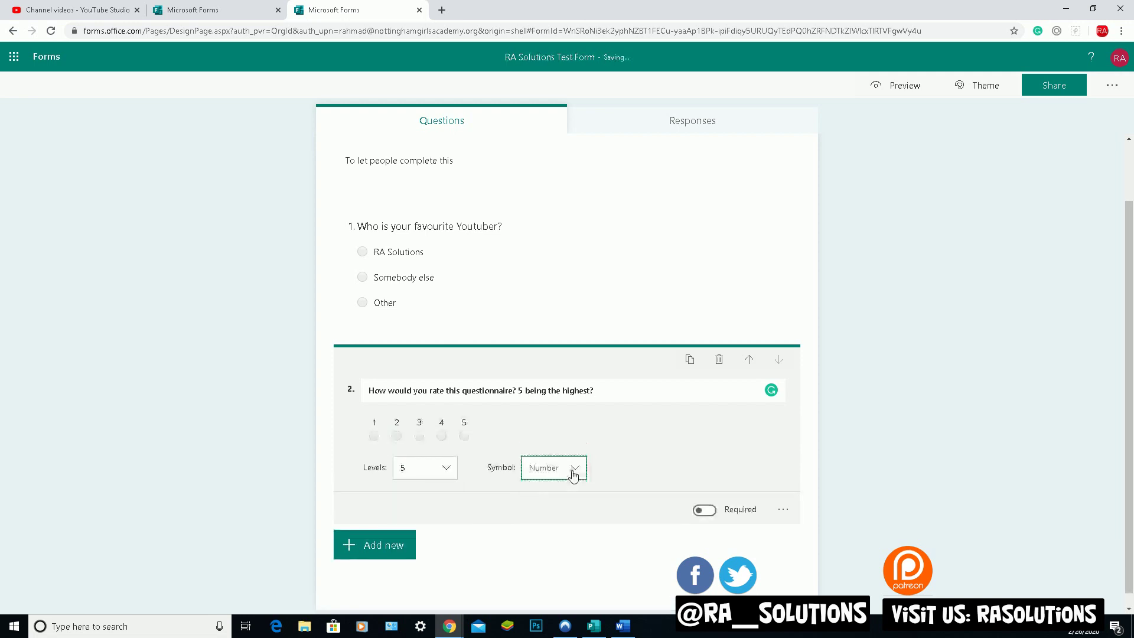
{"action": "left_click", "coordinate": [574, 472]}
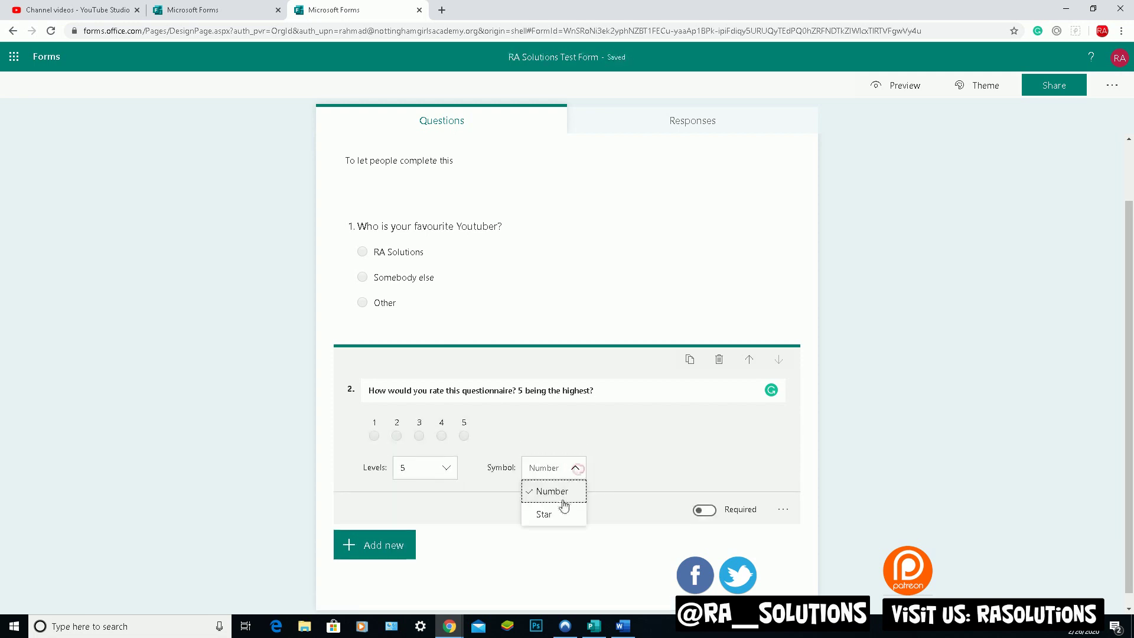
{"action": "left_click", "coordinate": [560, 514]}
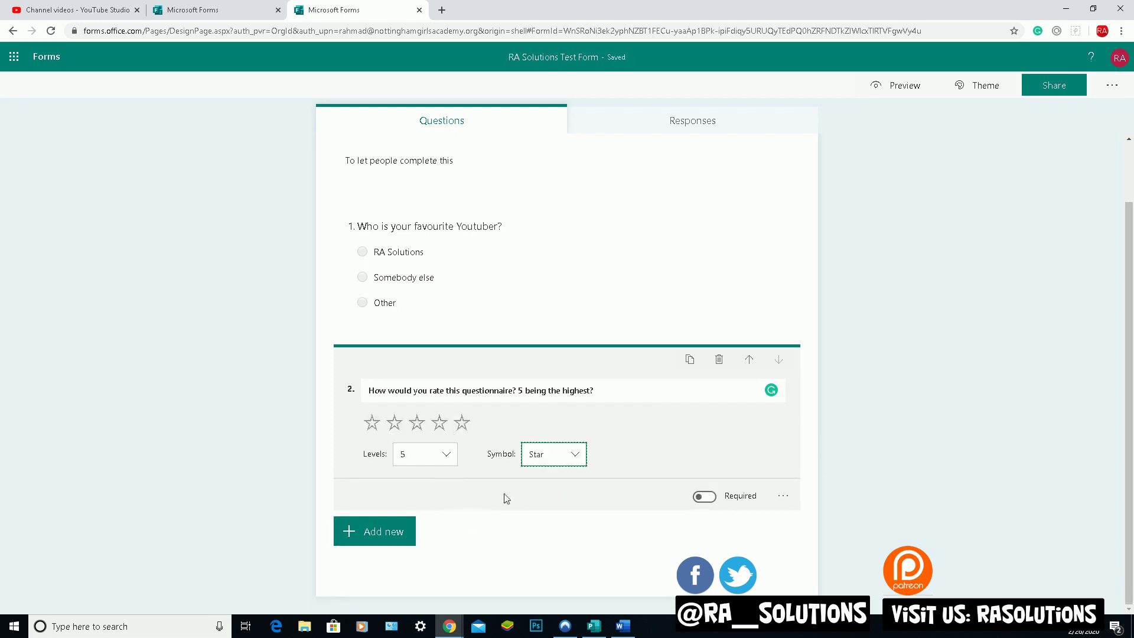
{"action": "scroll", "coordinate": [434, 366], "scroll_direction": "up", "scroll_amount": 2}
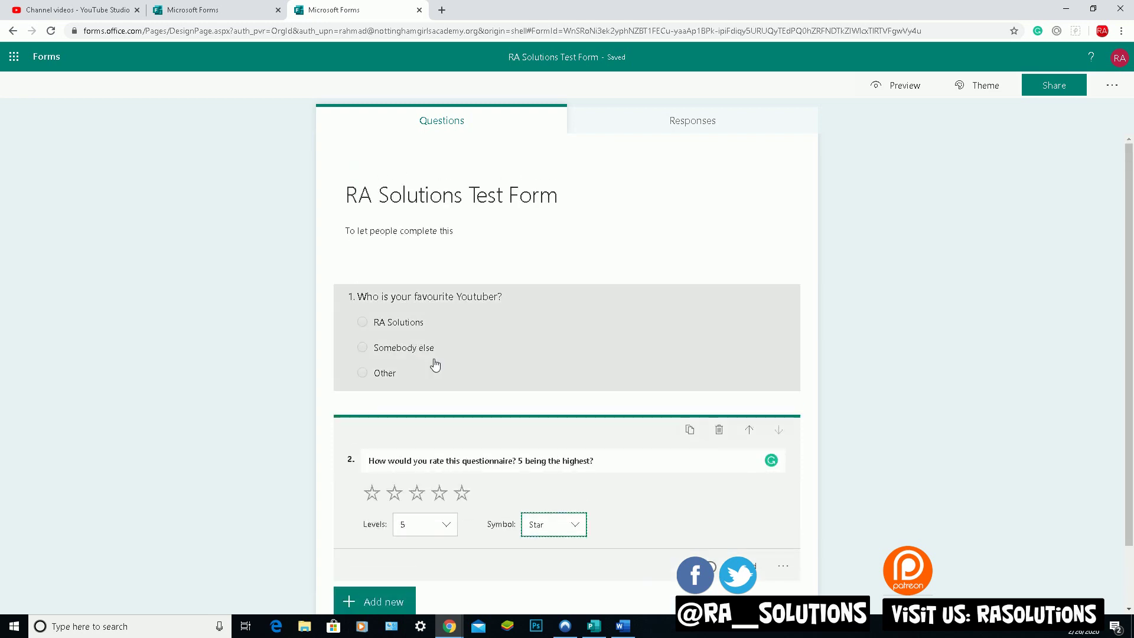
{"action": "scroll", "coordinate": [435, 355], "scroll_direction": "down", "scroll_amount": 2}
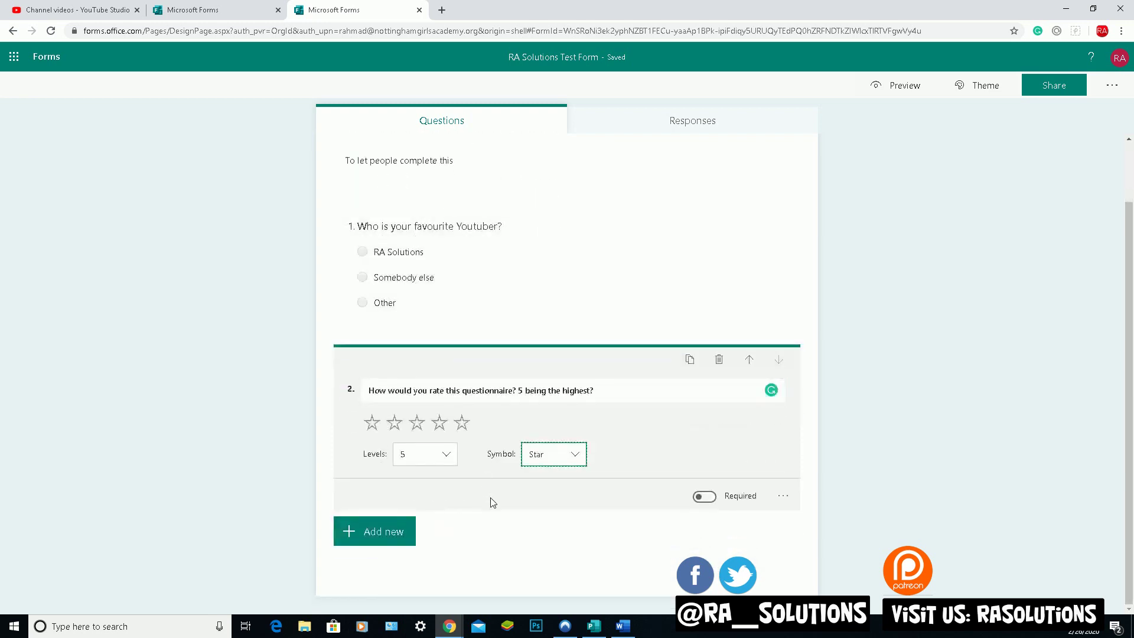
{"action": "scroll", "coordinate": [514, 490], "scroll_direction": "up", "scroll_amount": 2}
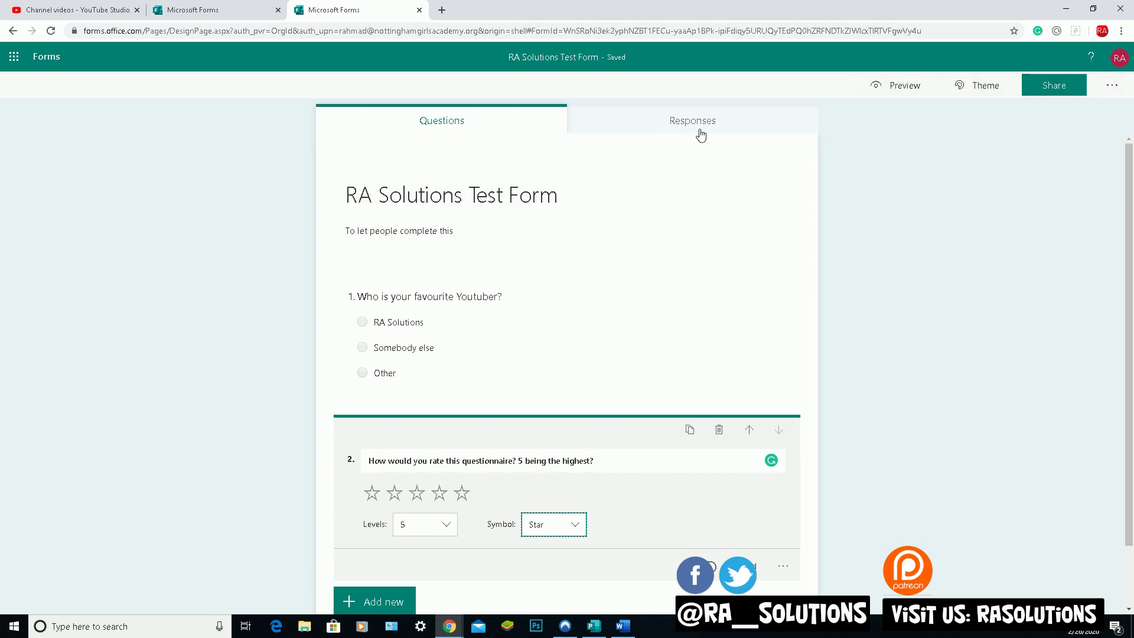
View the Responses summary showing 0 responses and choose Open in Excel.
{"action": "left_click", "coordinate": [608, 126]}
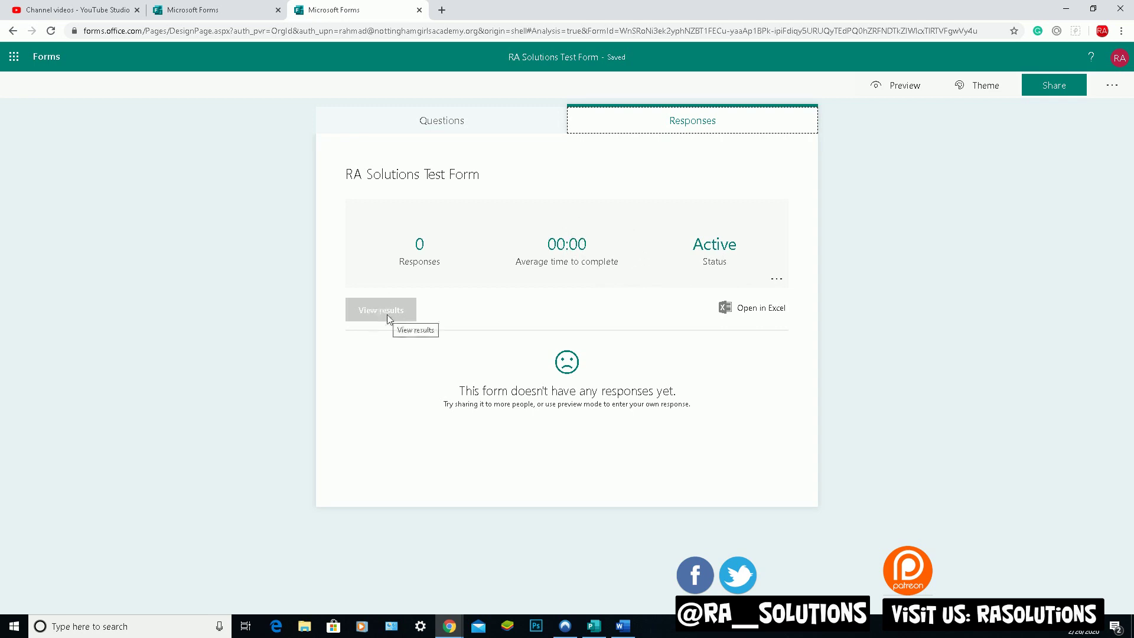
{"action": "left_click", "coordinate": [753, 313]}
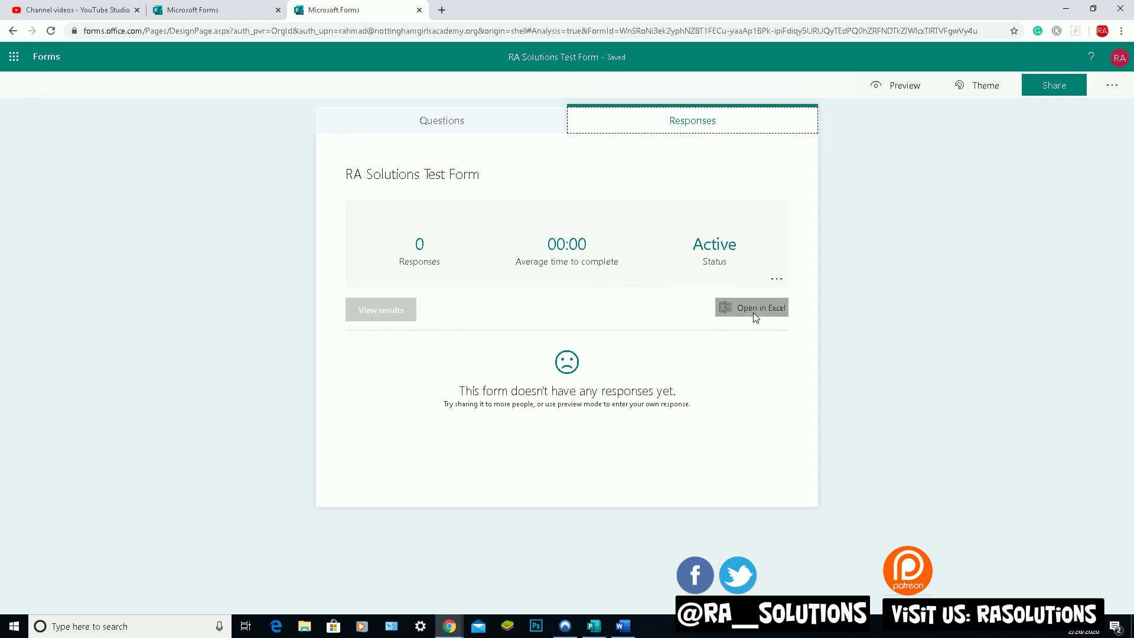
Preview the form in mobile layout, then back in computer layout.
{"action": "left_click", "coordinate": [511, 127]}
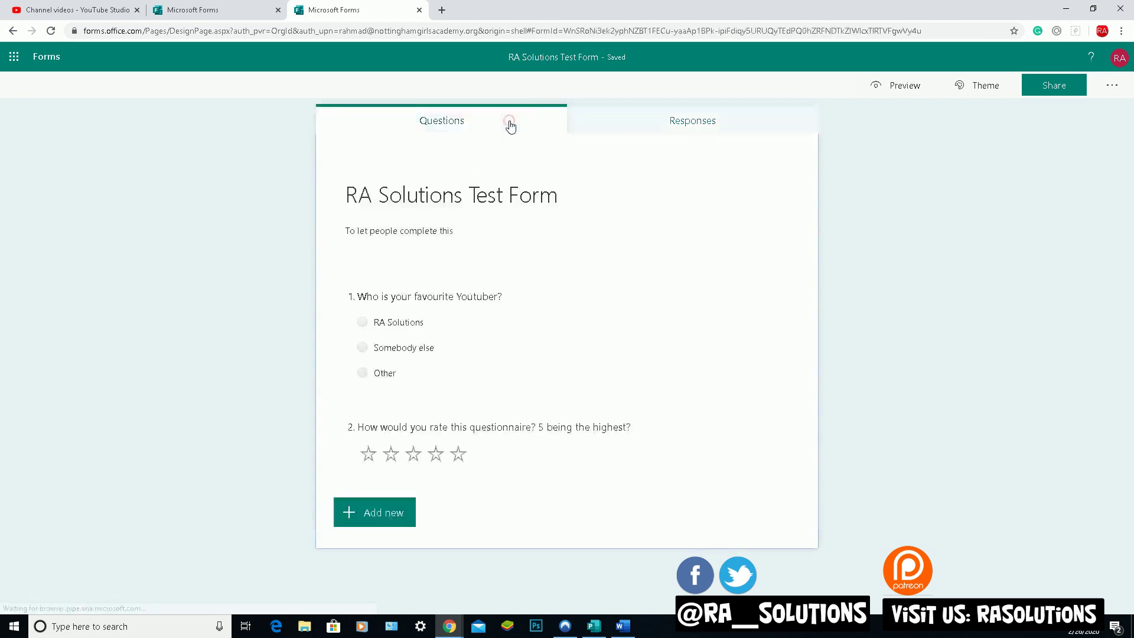
{"action": "left_click", "coordinate": [895, 87]}
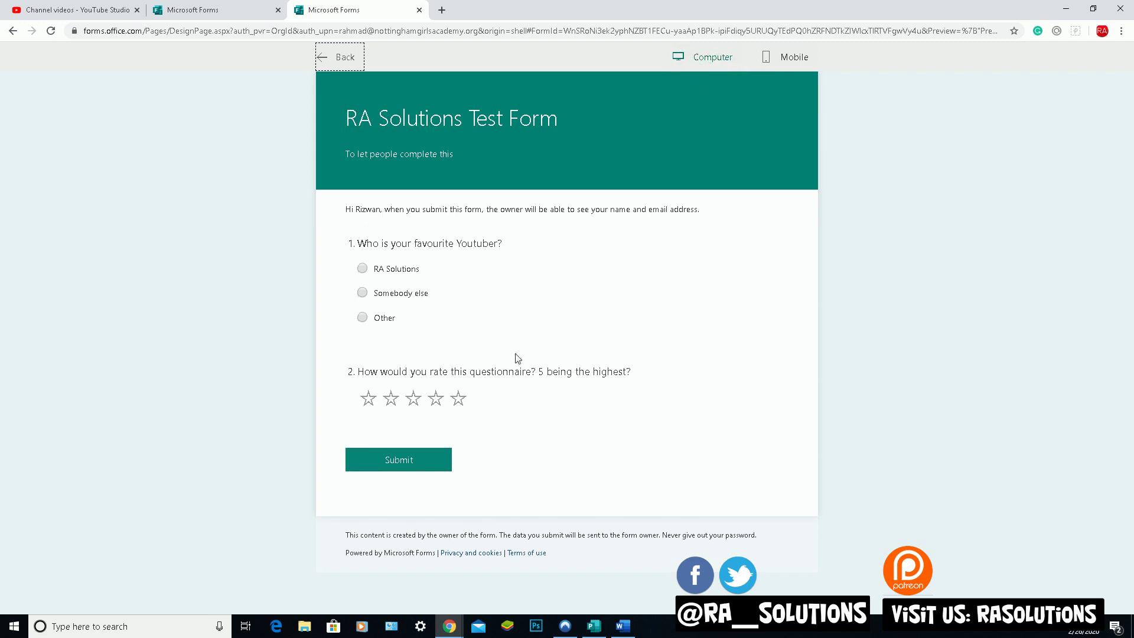
{"action": "left_click", "coordinate": [784, 59]}
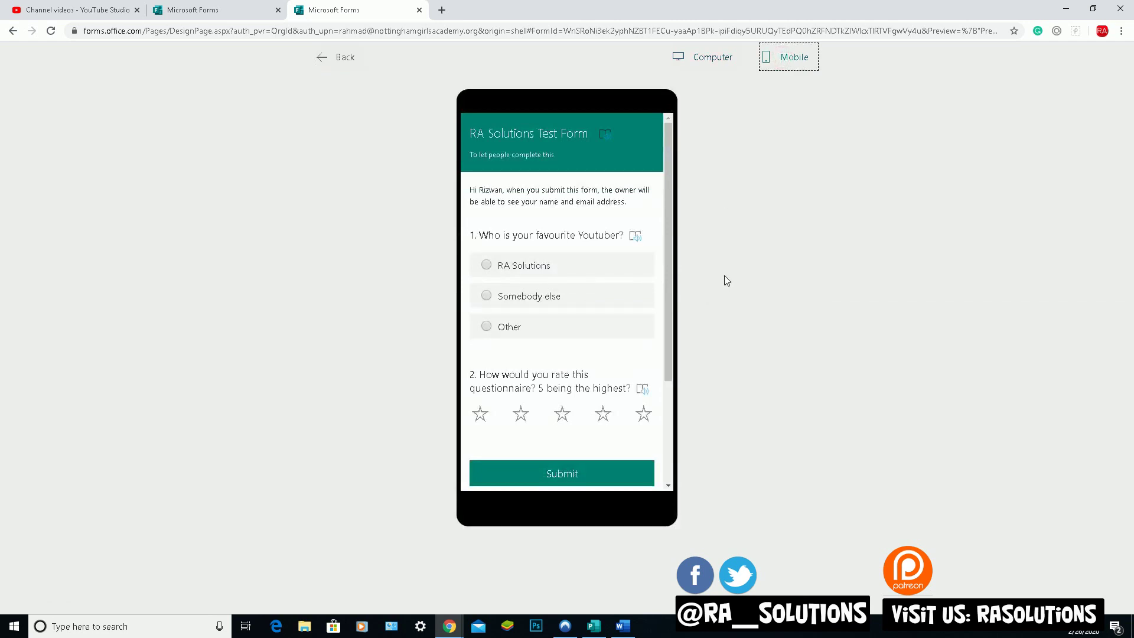
{"action": "left_click", "coordinate": [683, 61]}
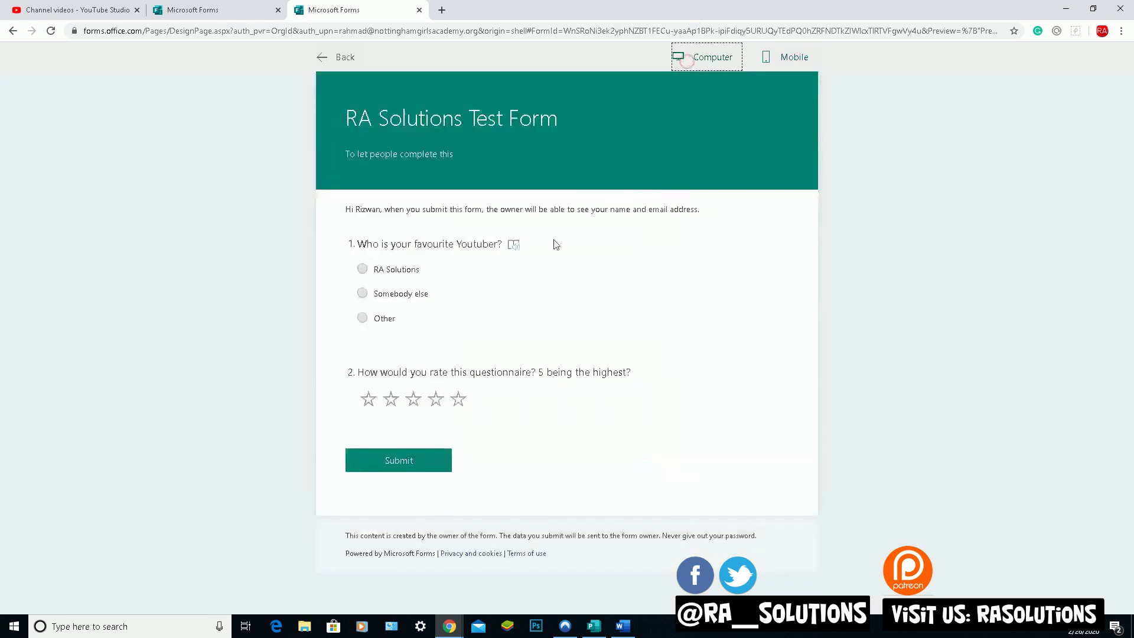
Leave the preview and try green, purple, orange, crimson and dark blue colour themes.
{"action": "left_click", "coordinate": [345, 58]}
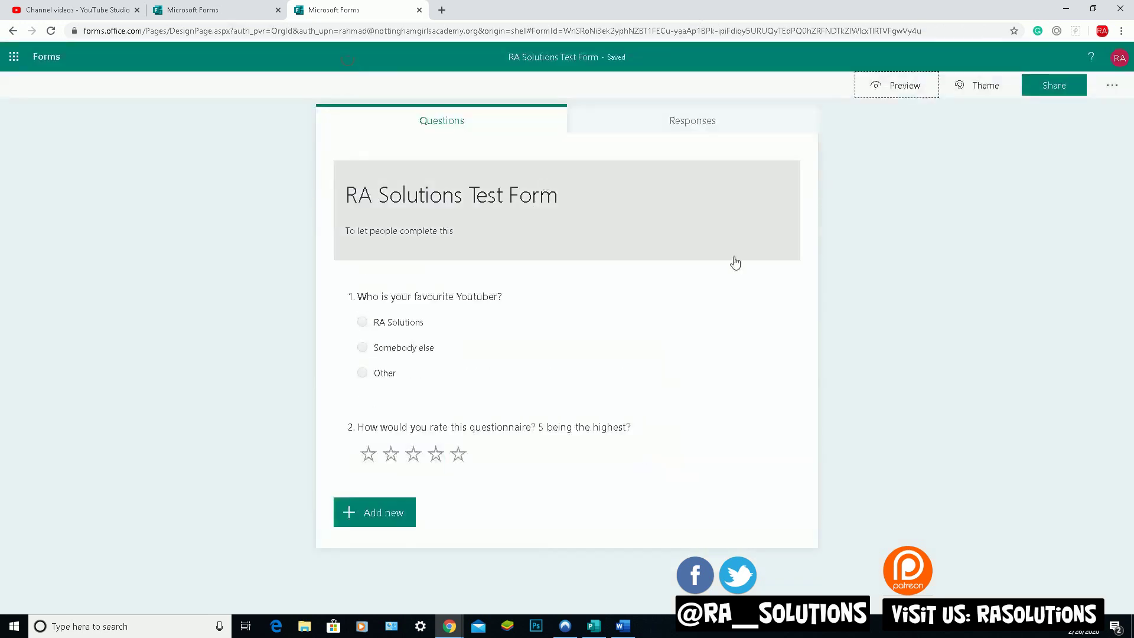
{"action": "left_click", "coordinate": [980, 96]}
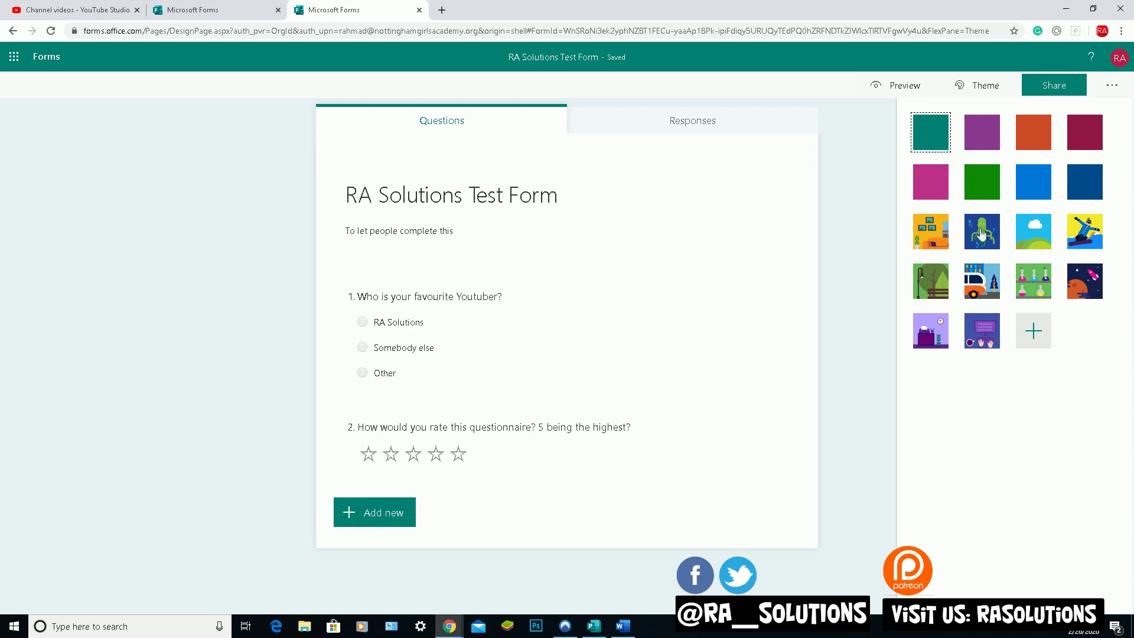
{"action": "left_click", "coordinate": [998, 169]}
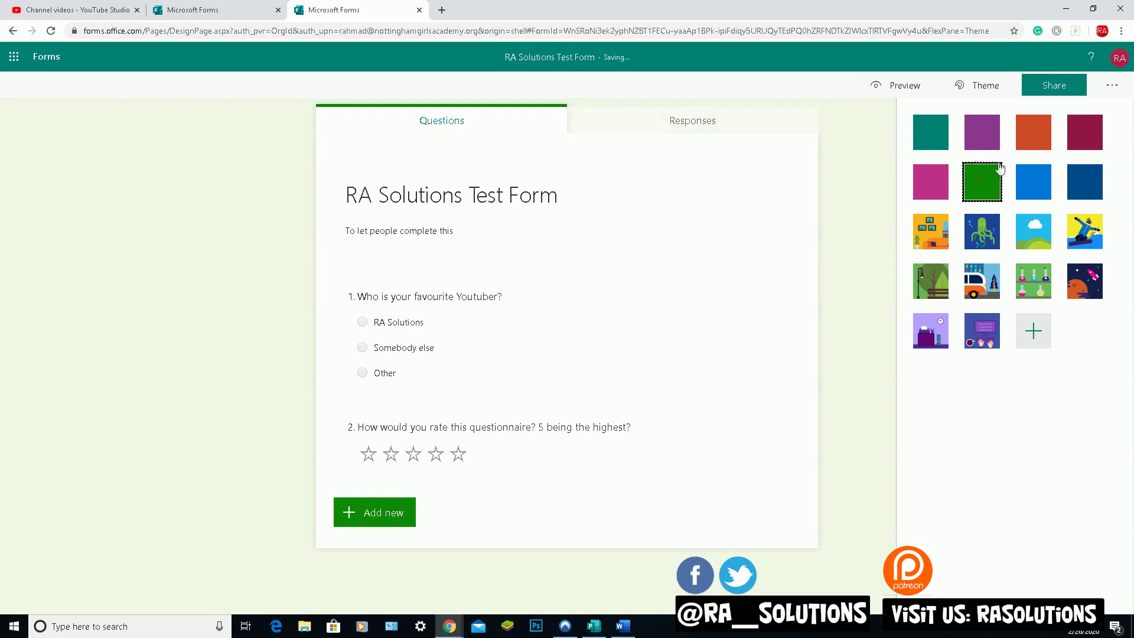
{"action": "left_click", "coordinate": [983, 132]}
{"action": "left_click", "coordinate": [1034, 132]}
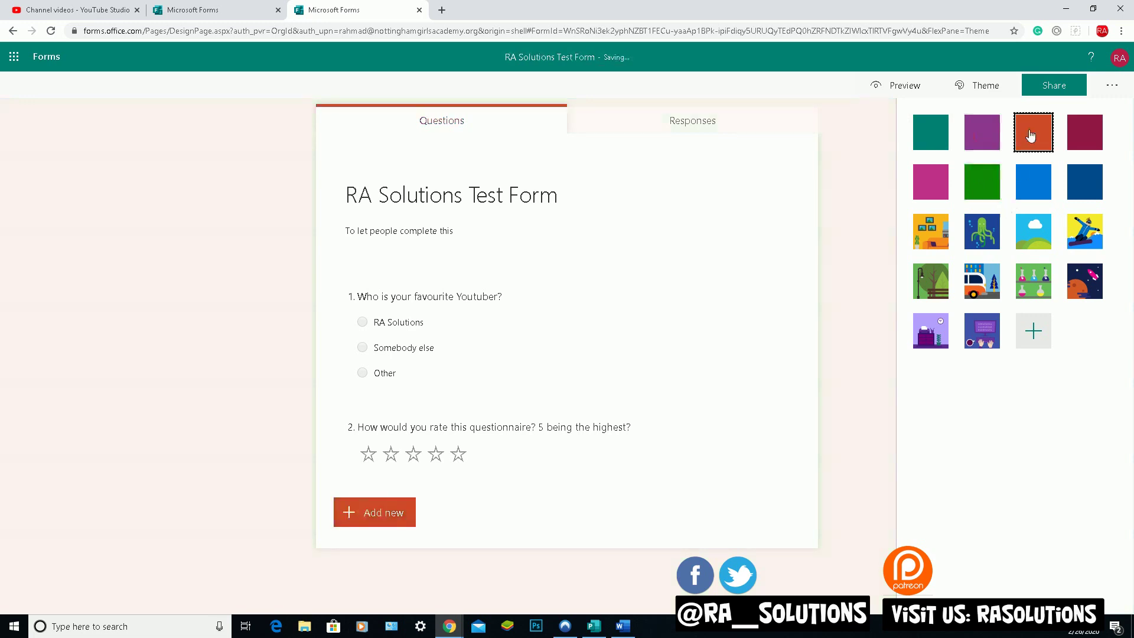
{"action": "left_click", "coordinate": [1080, 146]}
{"action": "left_click", "coordinate": [1084, 187]}
Try several picture themes and apply the space rocket-and-planets theme.
{"action": "left_click", "coordinate": [1031, 283]}
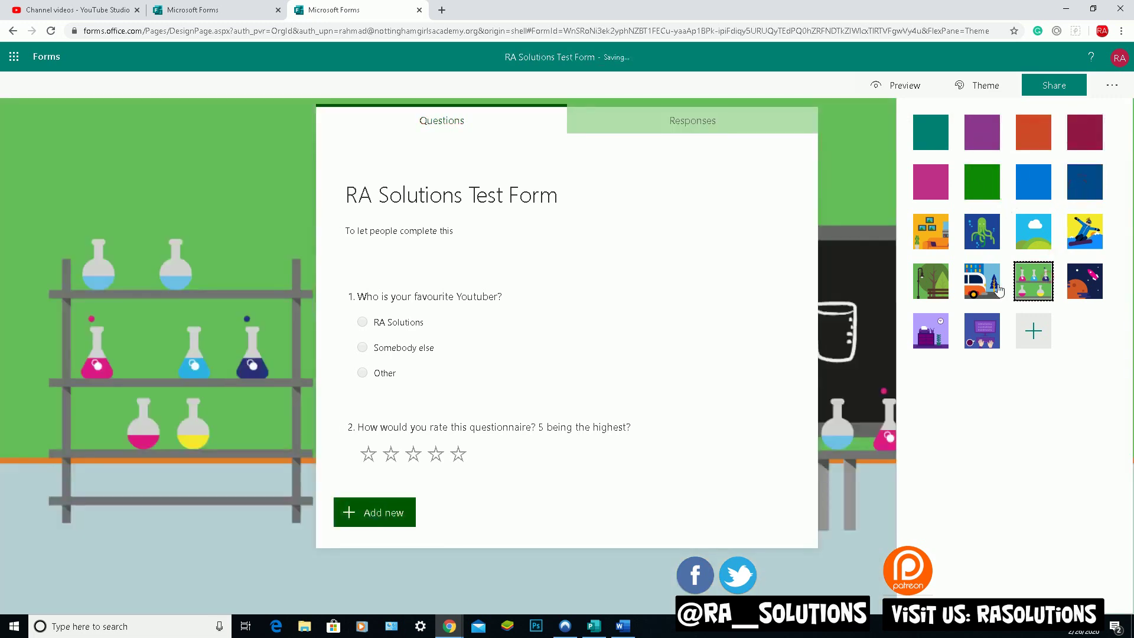
{"action": "left_click", "coordinate": [999, 288]}
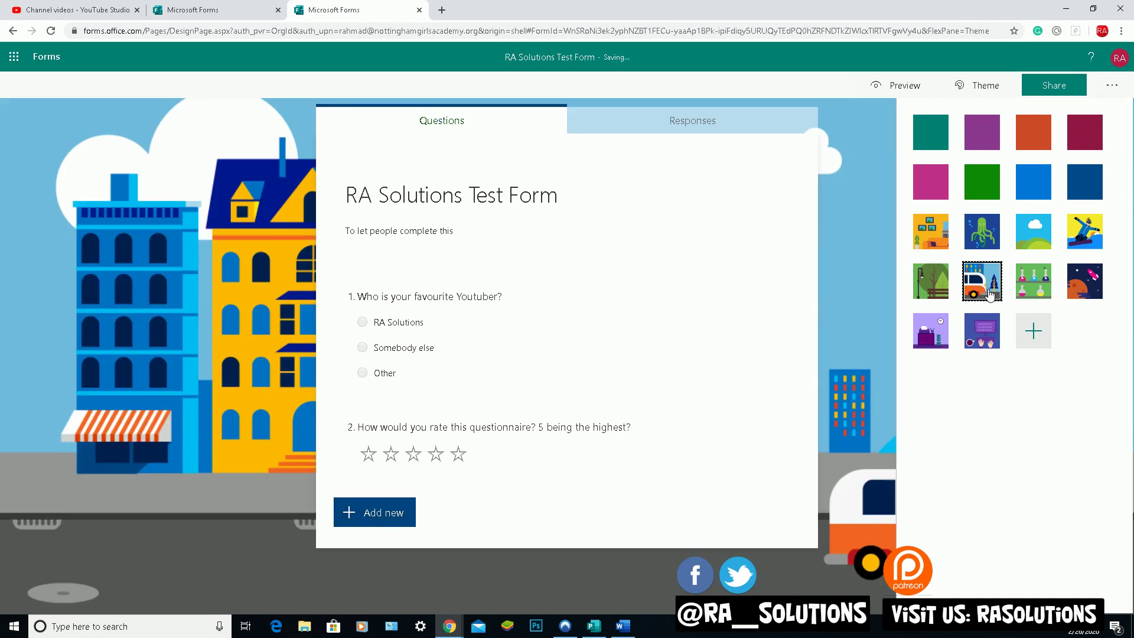
{"action": "left_click", "coordinate": [931, 298]}
{"action": "left_click", "coordinate": [932, 340]}
{"action": "left_click", "coordinate": [986, 342]}
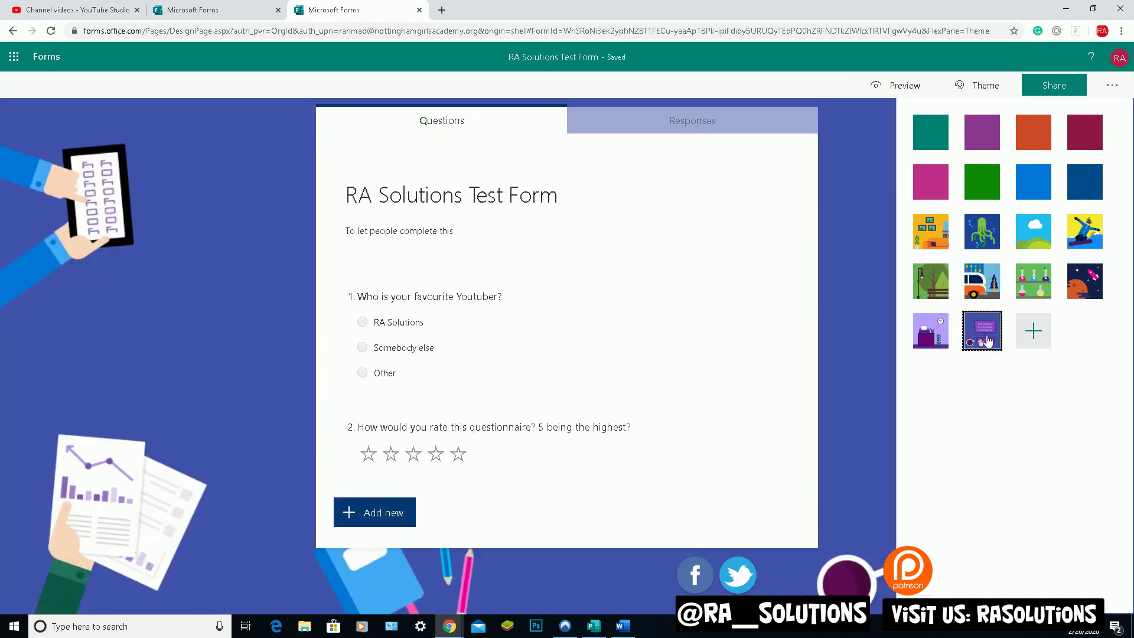
{"action": "left_click", "coordinate": [1084, 281]}
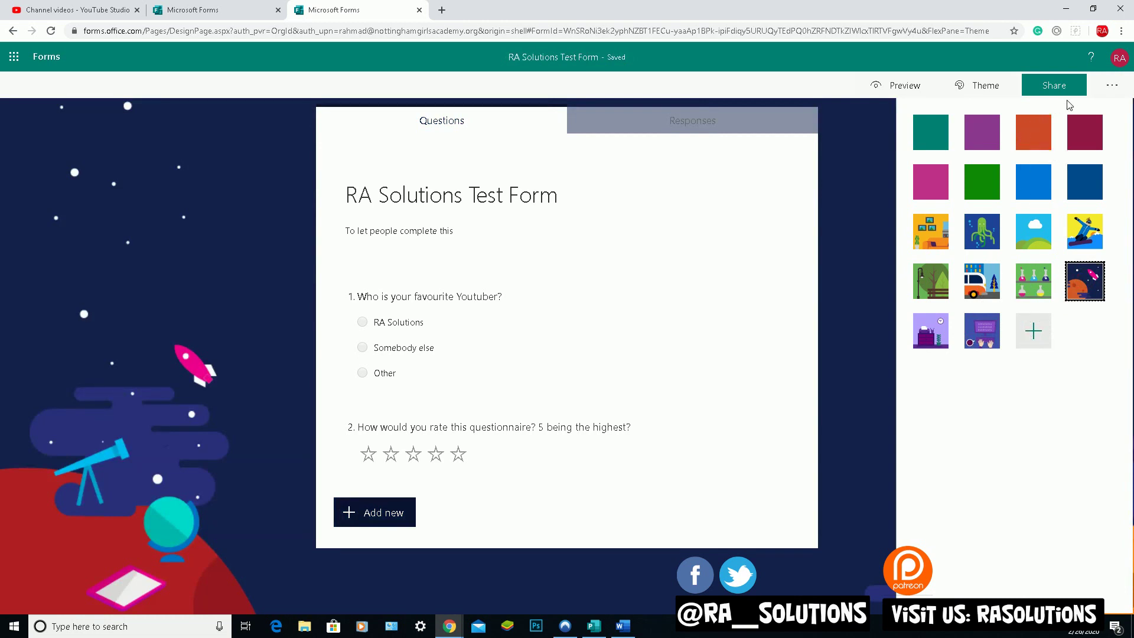
Copy the form's response link from the Share options.
{"action": "left_click", "coordinate": [1109, 91]}
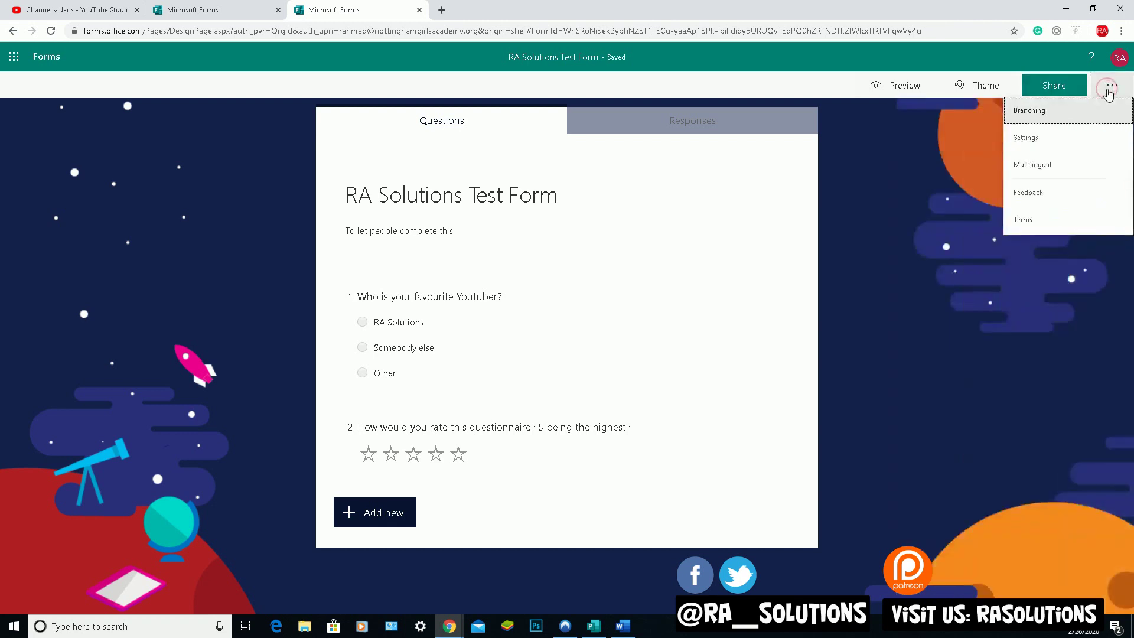
{"action": "left_click", "coordinate": [1057, 92]}
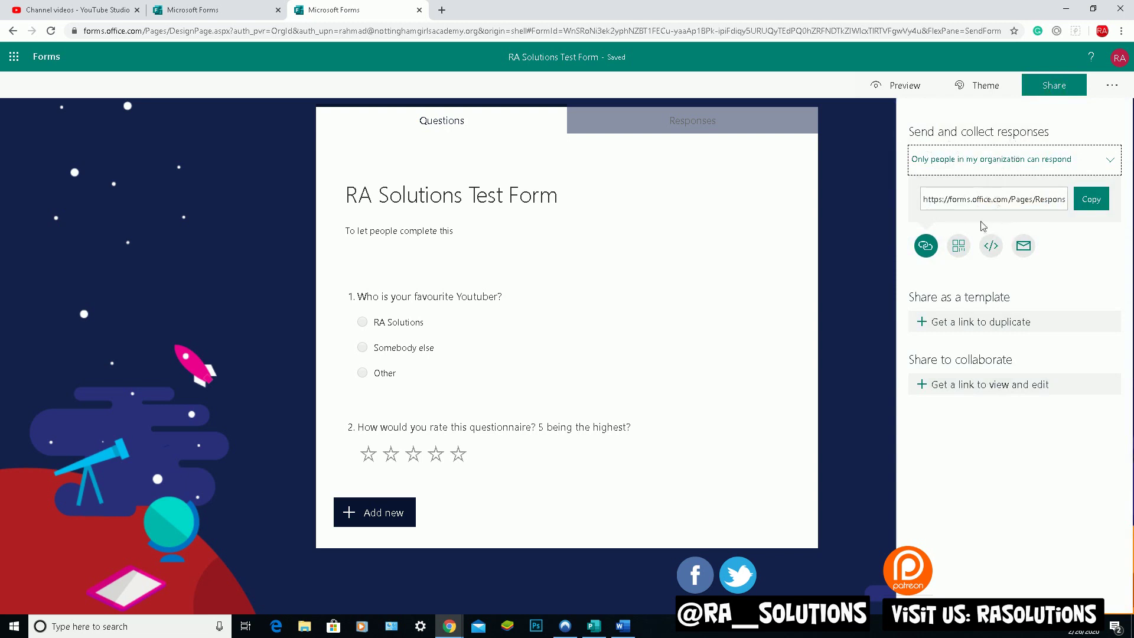
{"action": "left_click", "coordinate": [1086, 200]}
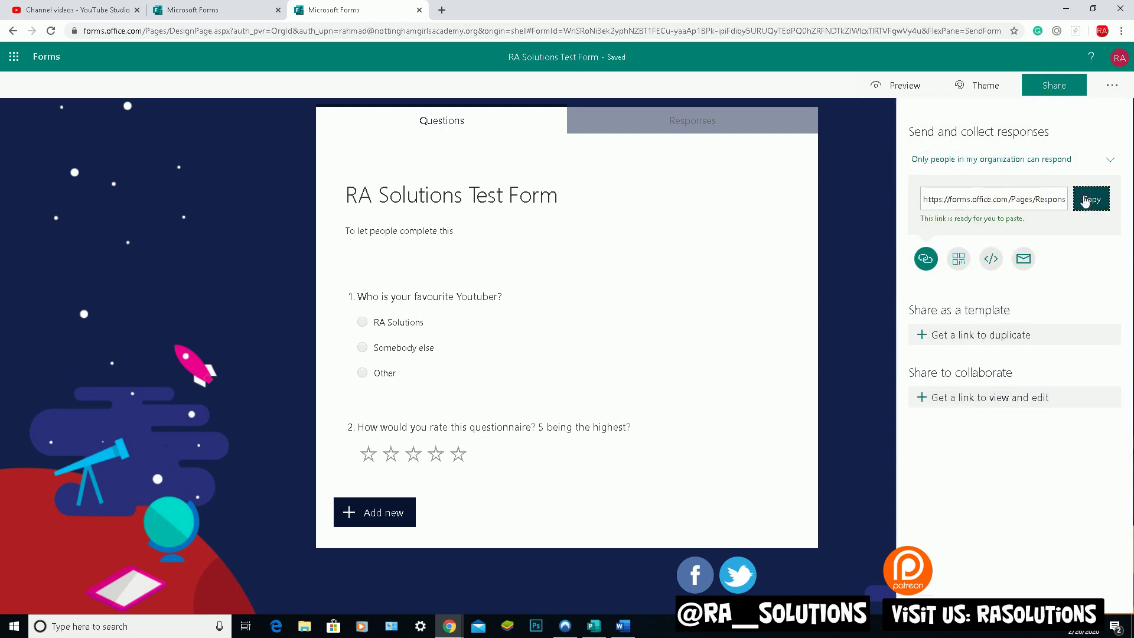
Open the pasted form link in a new tab and submit a response: RA Solutions, five stars.
{"action": "left_click", "coordinate": [442, 10]}
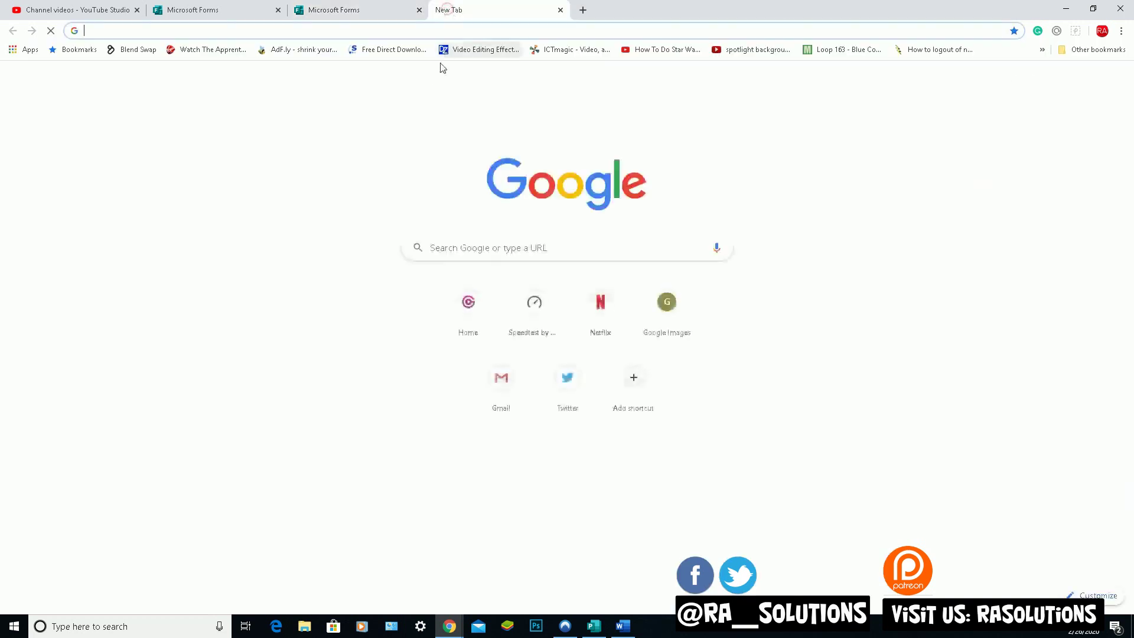
{"action": "right_click", "coordinate": [431, 30]}
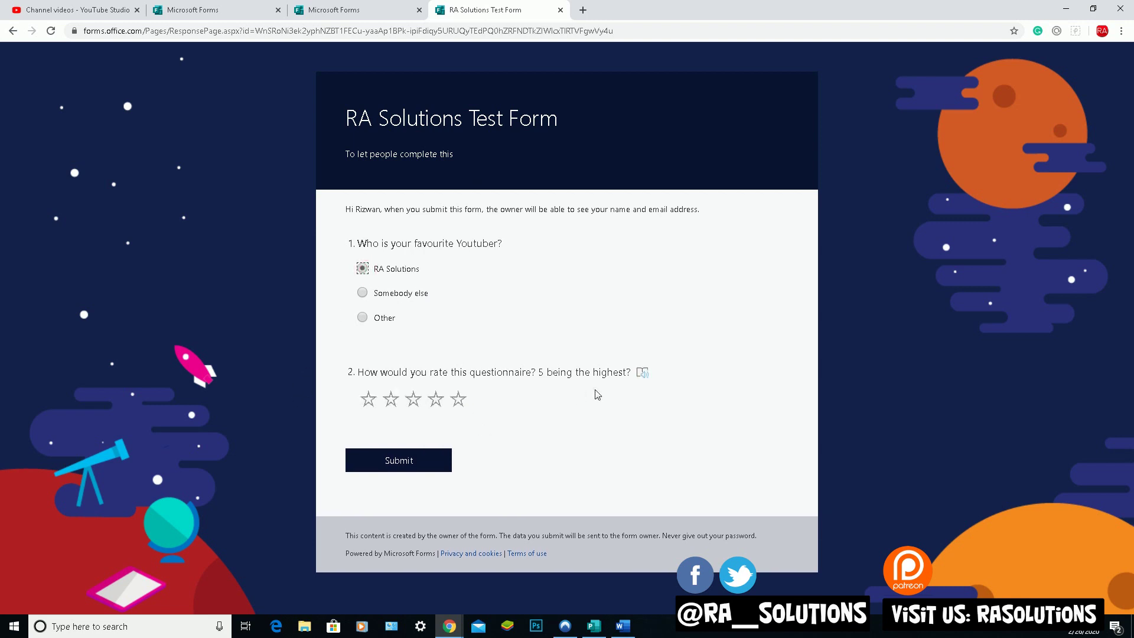
{"action": "left_click", "coordinate": [459, 403]}
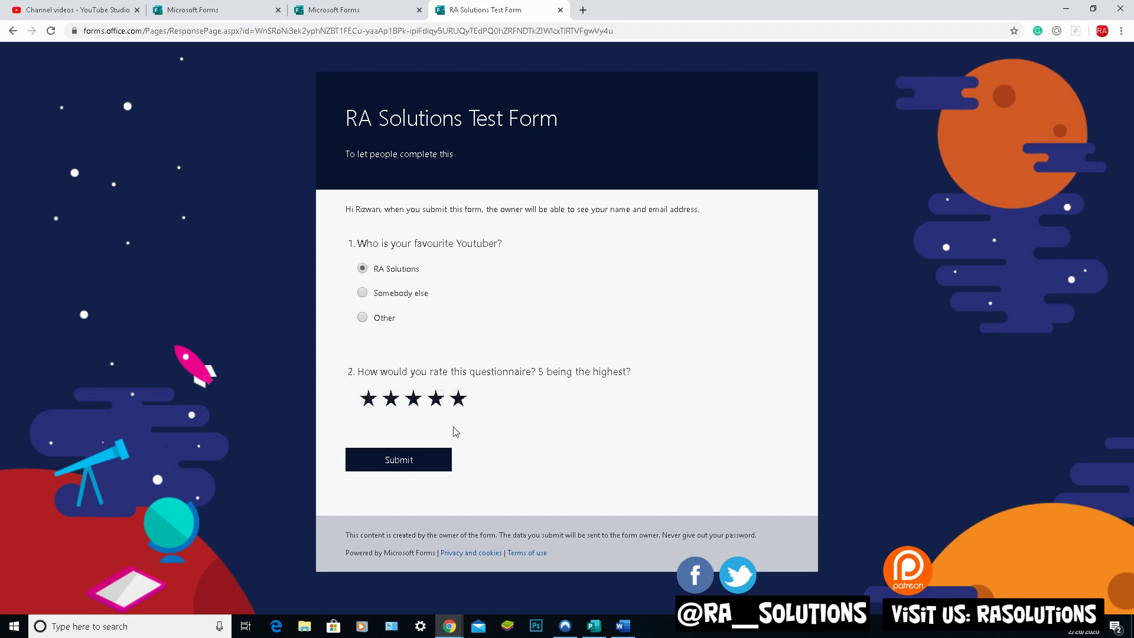
{"action": "left_click", "coordinate": [402, 465]}
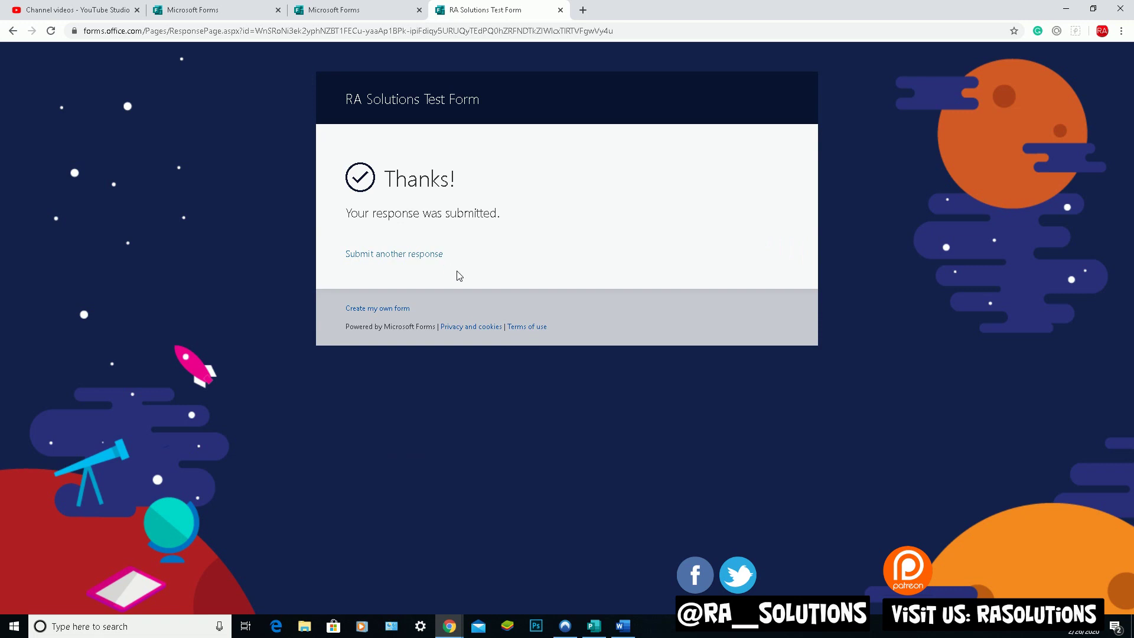
Check the Responses summary: 1 response, RA Solutions chosen once, 5.00 average rating.
{"action": "left_click", "coordinate": [365, 17]}
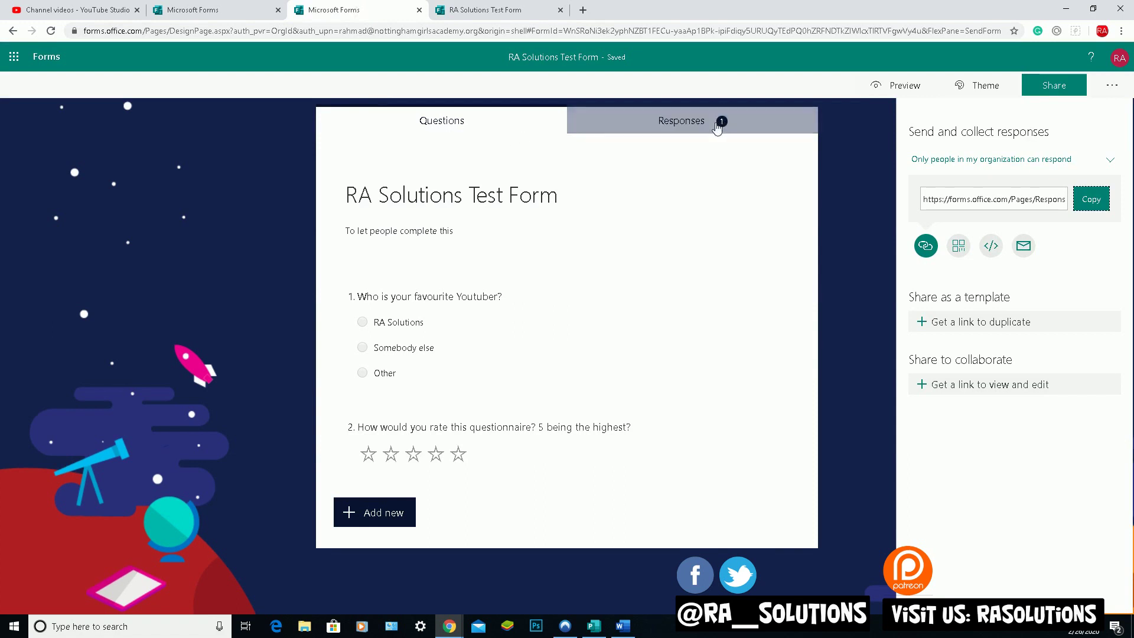
{"action": "left_click", "coordinate": [672, 125]}
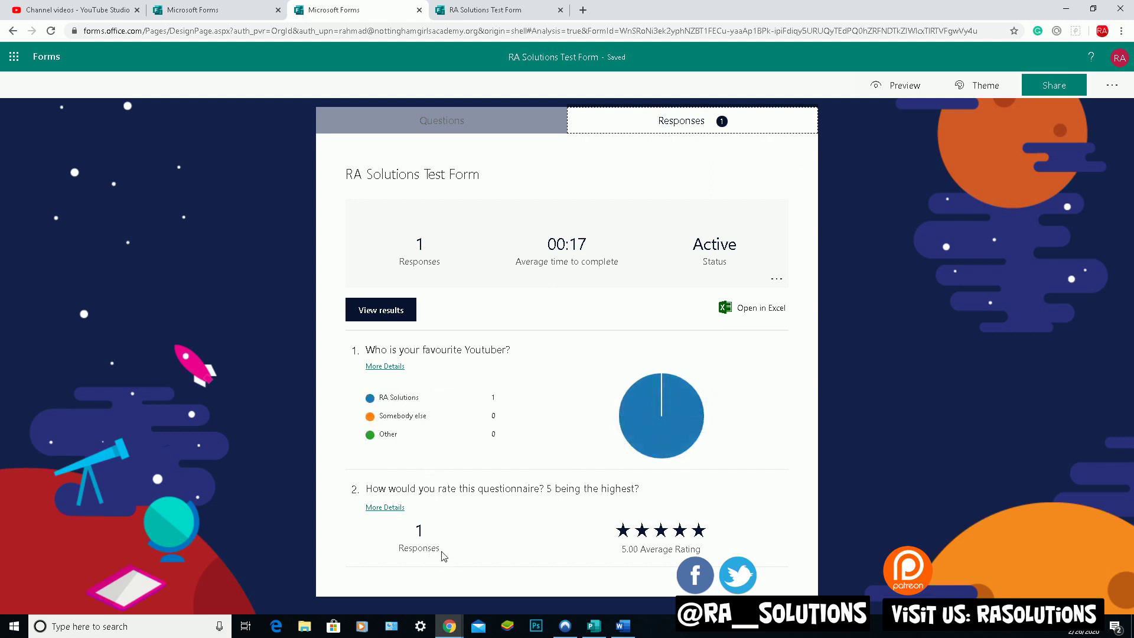
{"action": "key", "text": "Tab"}
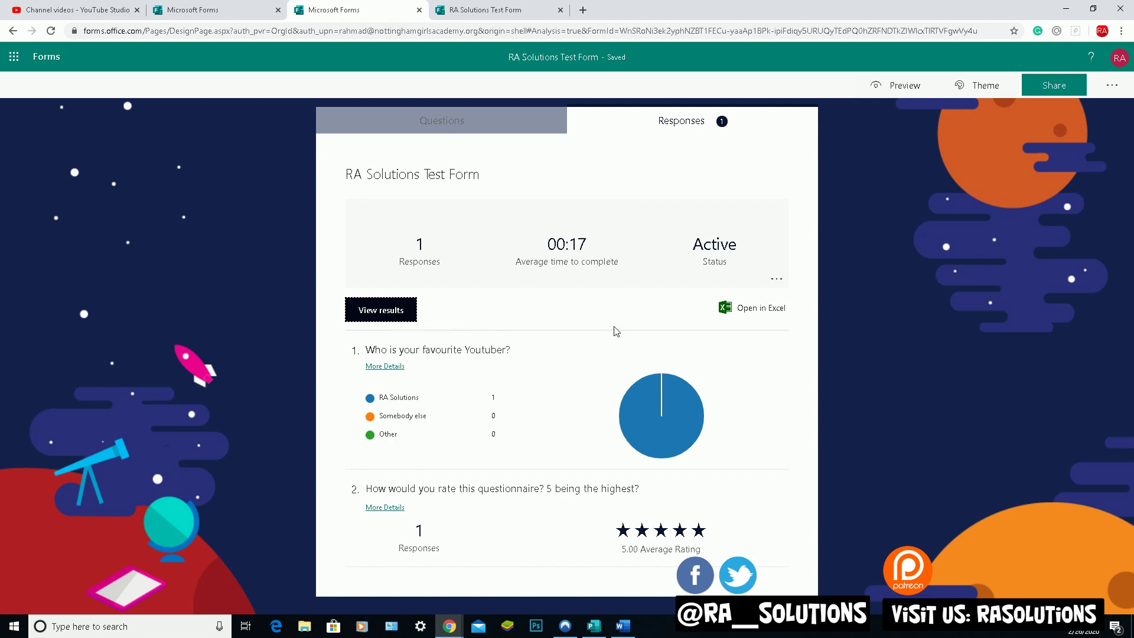
Switch back to the Questions view of the RA Solutions Test Form.
{"action": "left_click", "coordinate": [540, 122]}
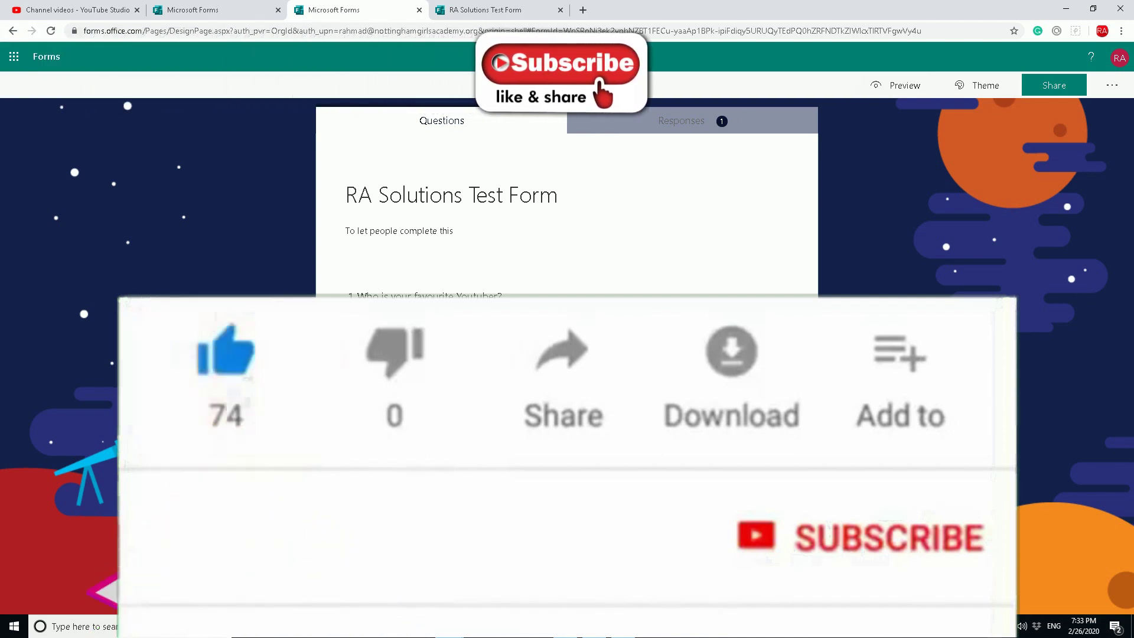
{"action": "left_click", "coordinate": [1011, 626]}
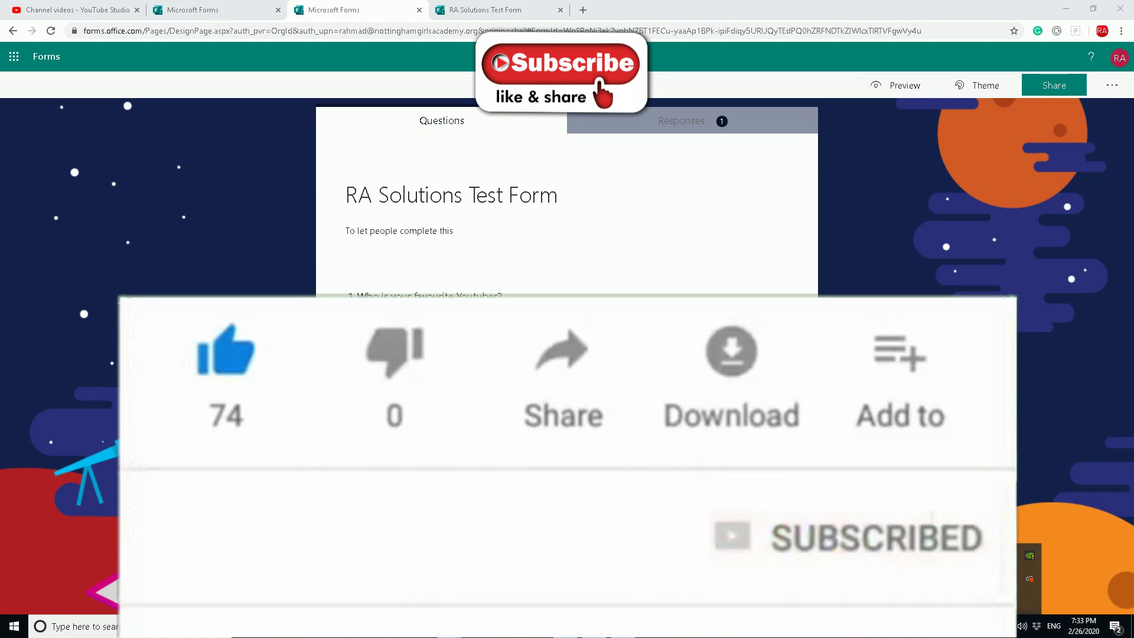
{"action": "left_click", "coordinate": [1029, 579]}
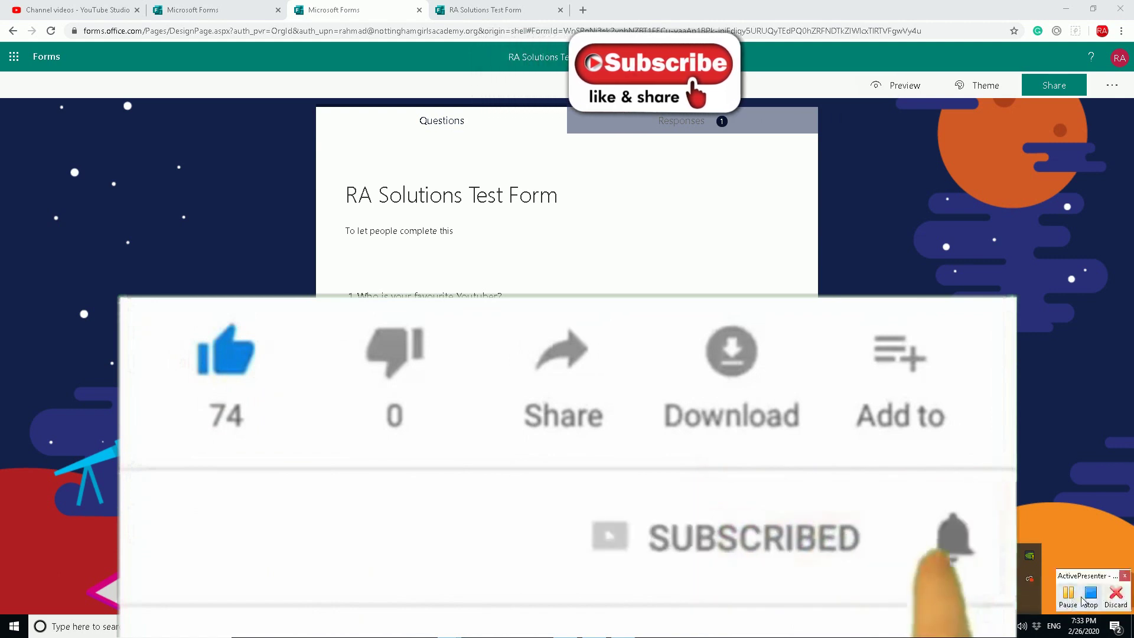